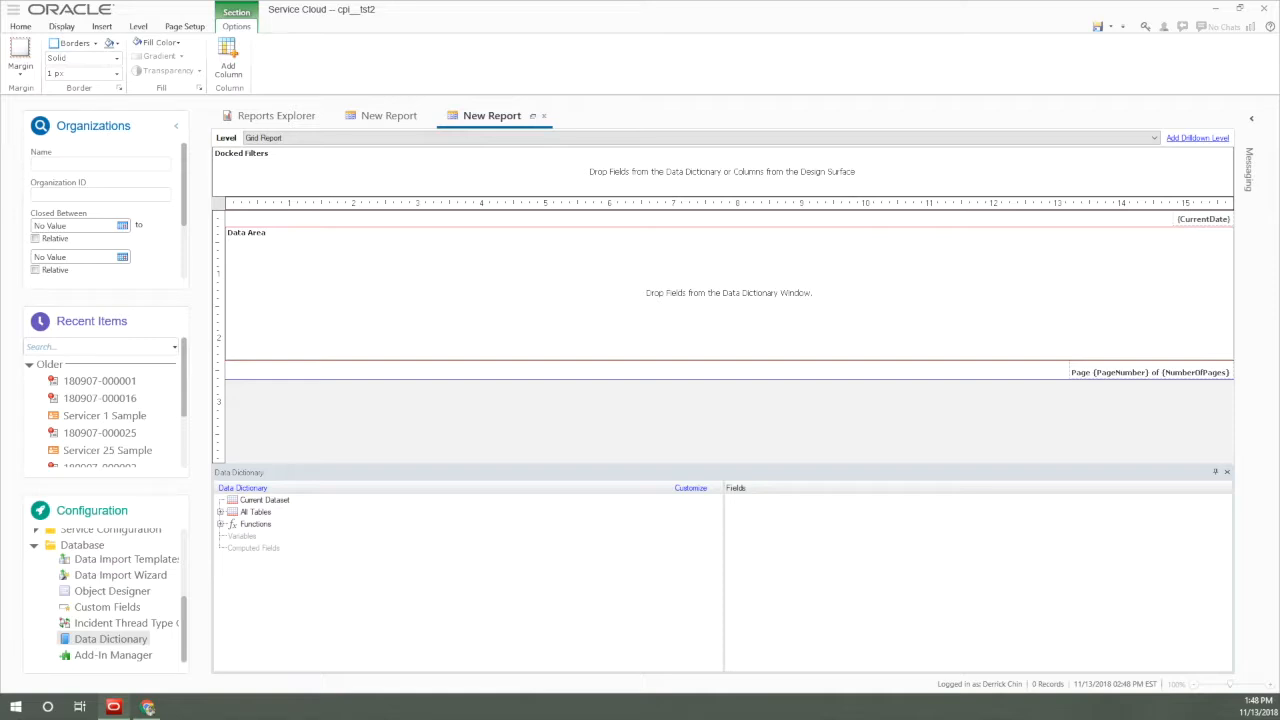
Add a column to the empty report's data area with the expression incidents.prod_id, keeping its predefined heading.
right_click(383, 267)
click(427, 288)
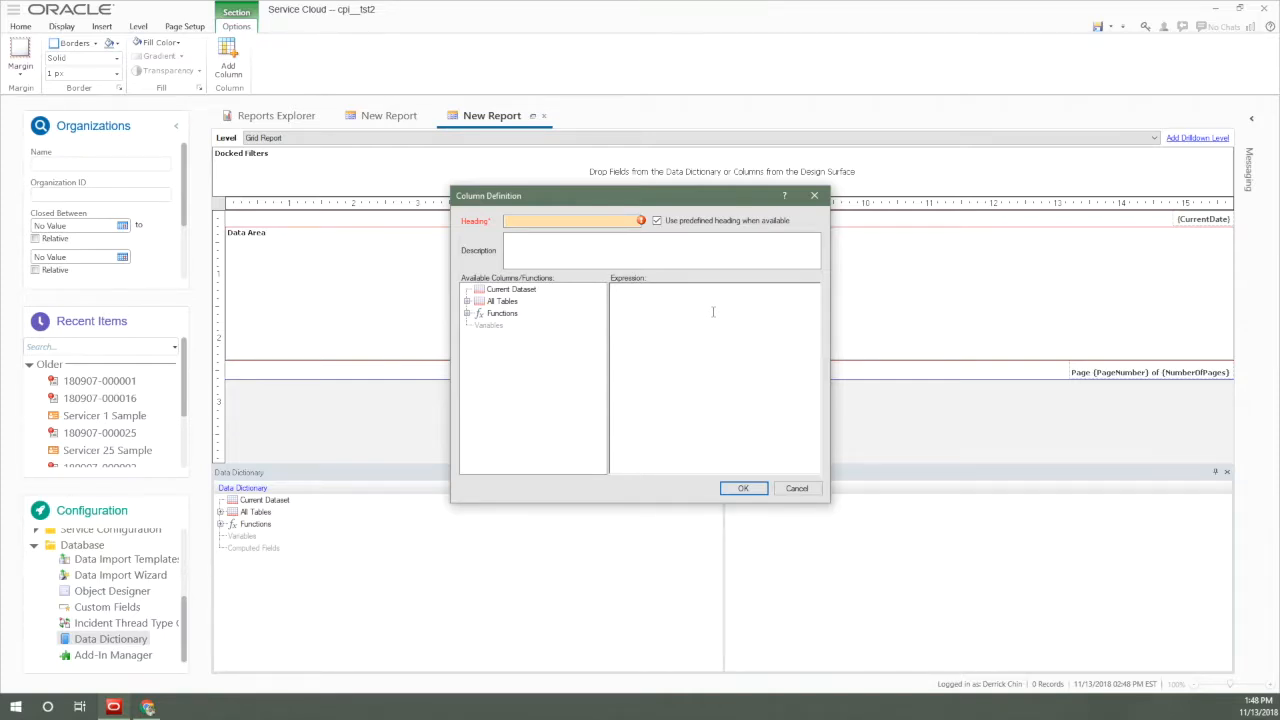
text(inci)
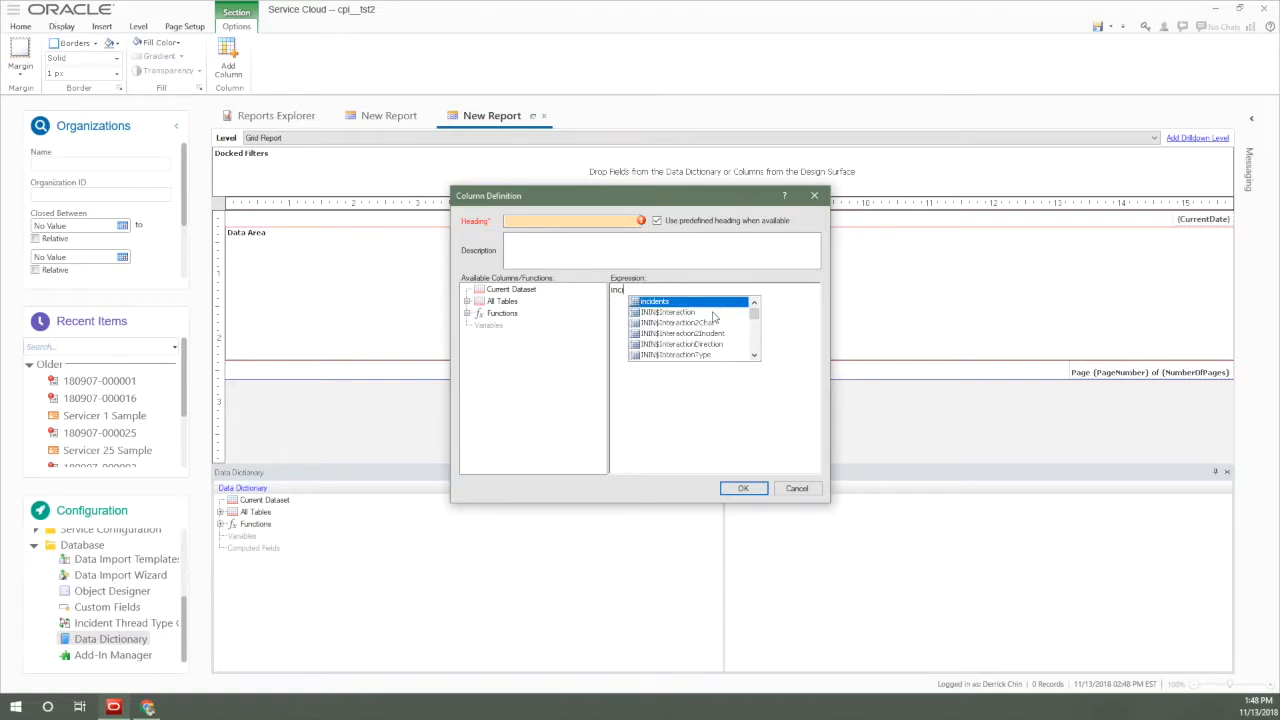
key(Return)
text(.pro)
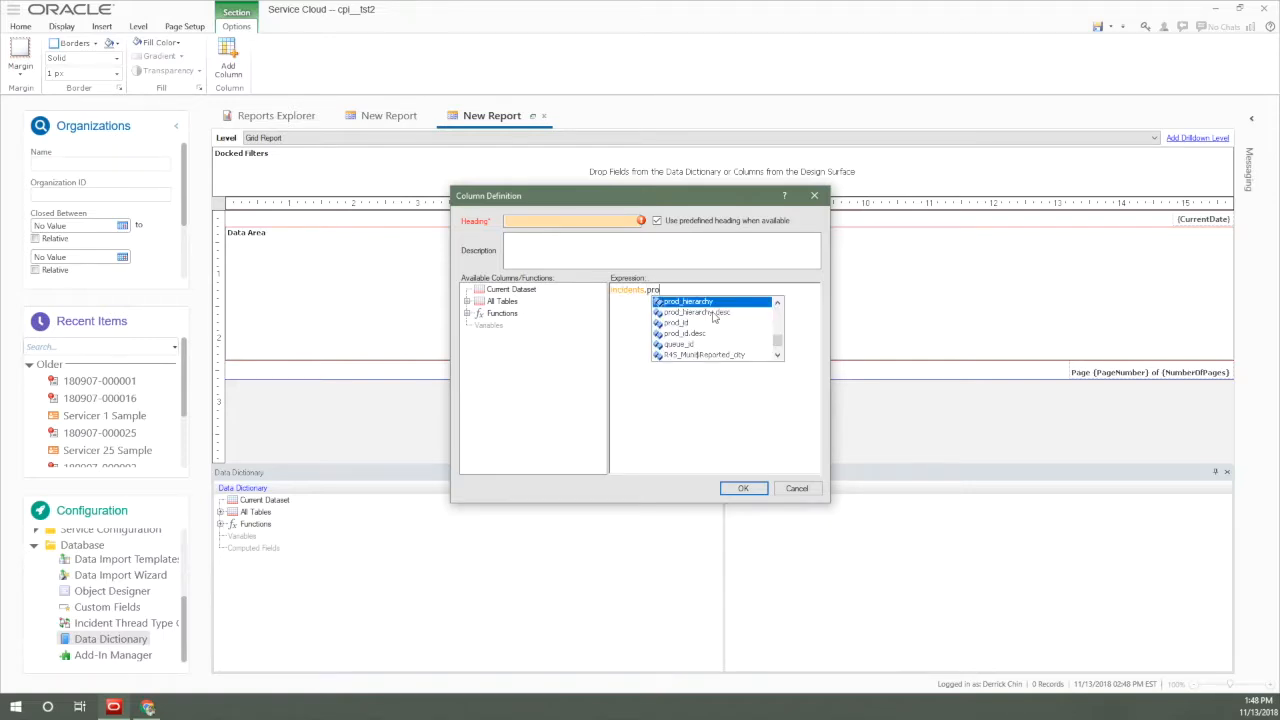
key(Down)
key(Down)
key(Return)
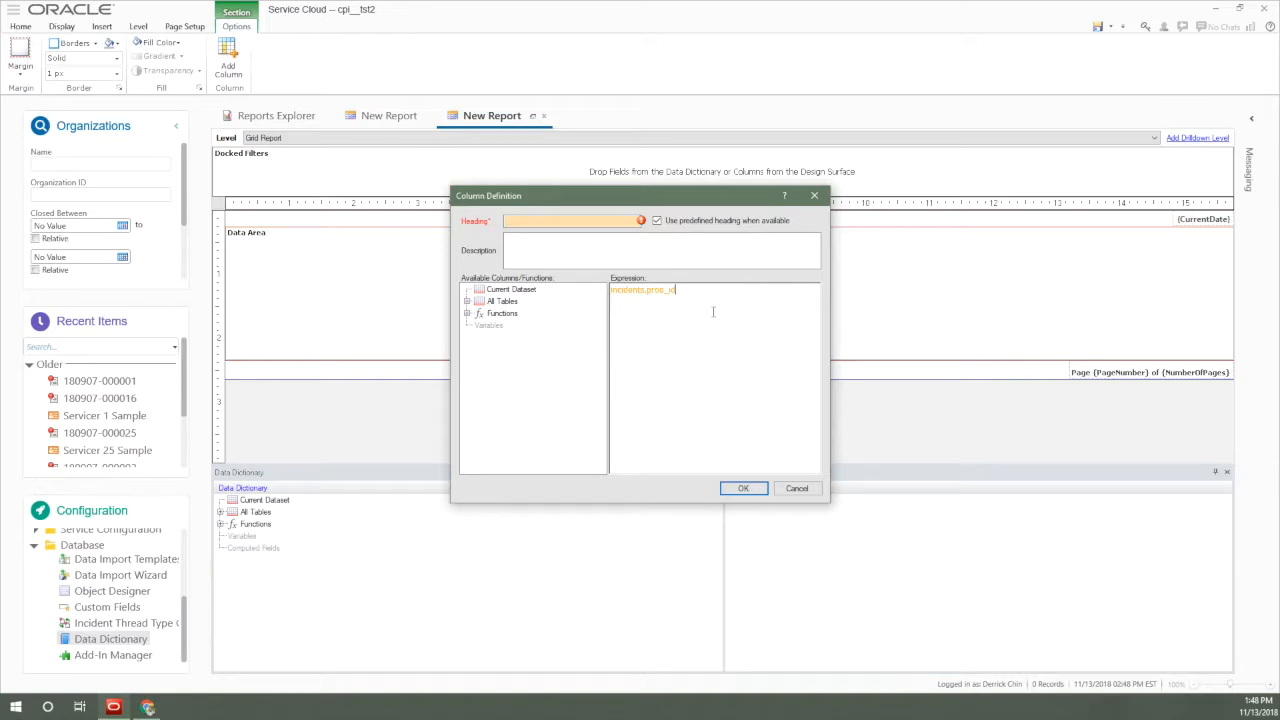
click(745, 488)
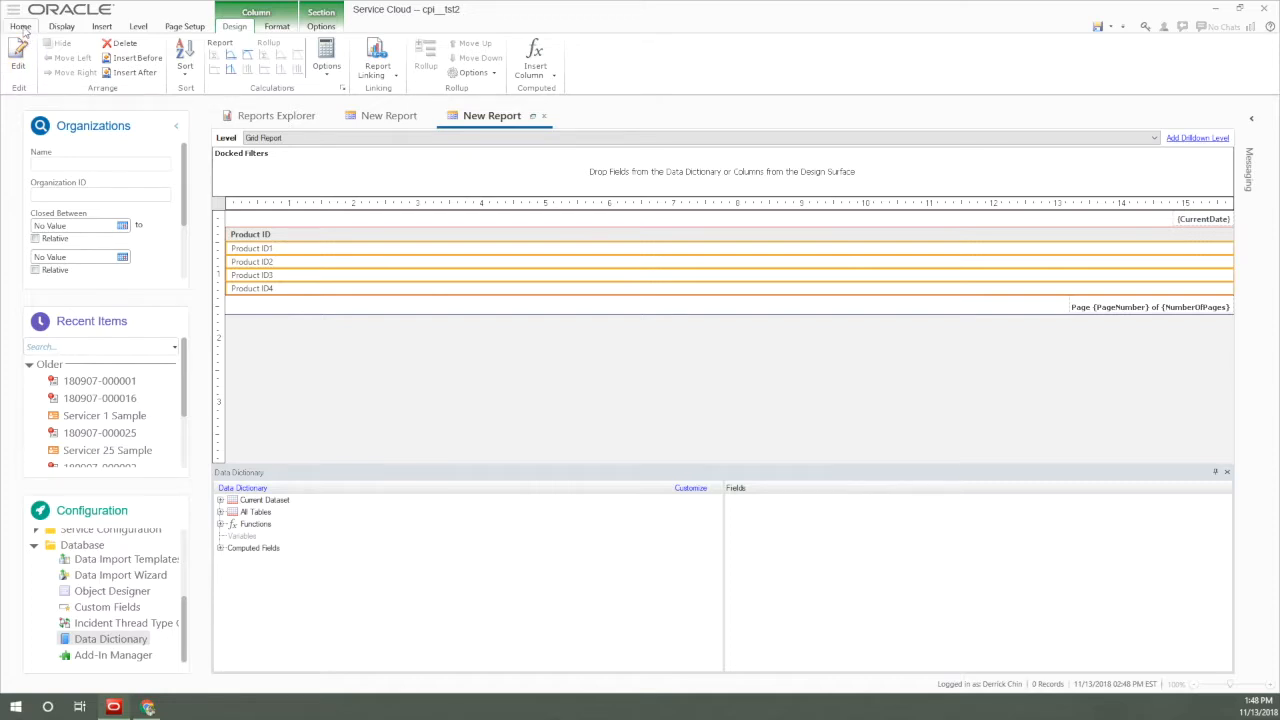
Run the report to view how the Product ID column is populated, and return to the design view.
click(20, 26)
click(18, 55)
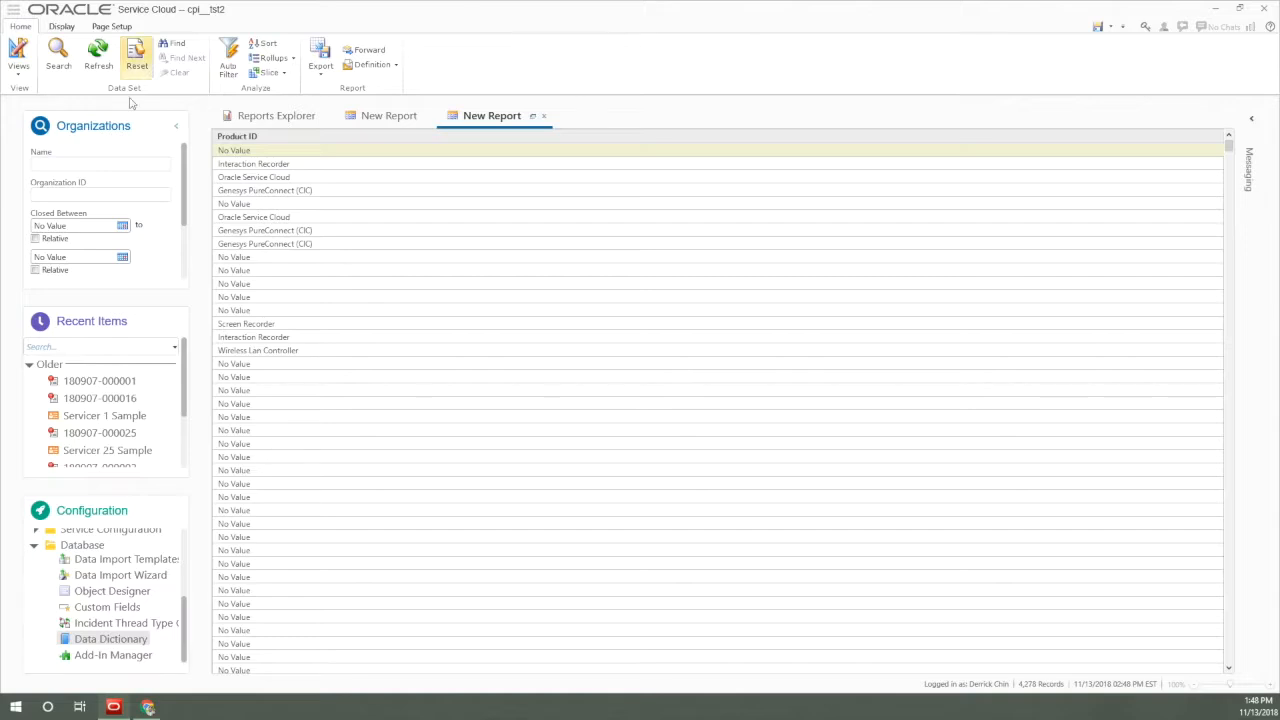
click(18, 55)
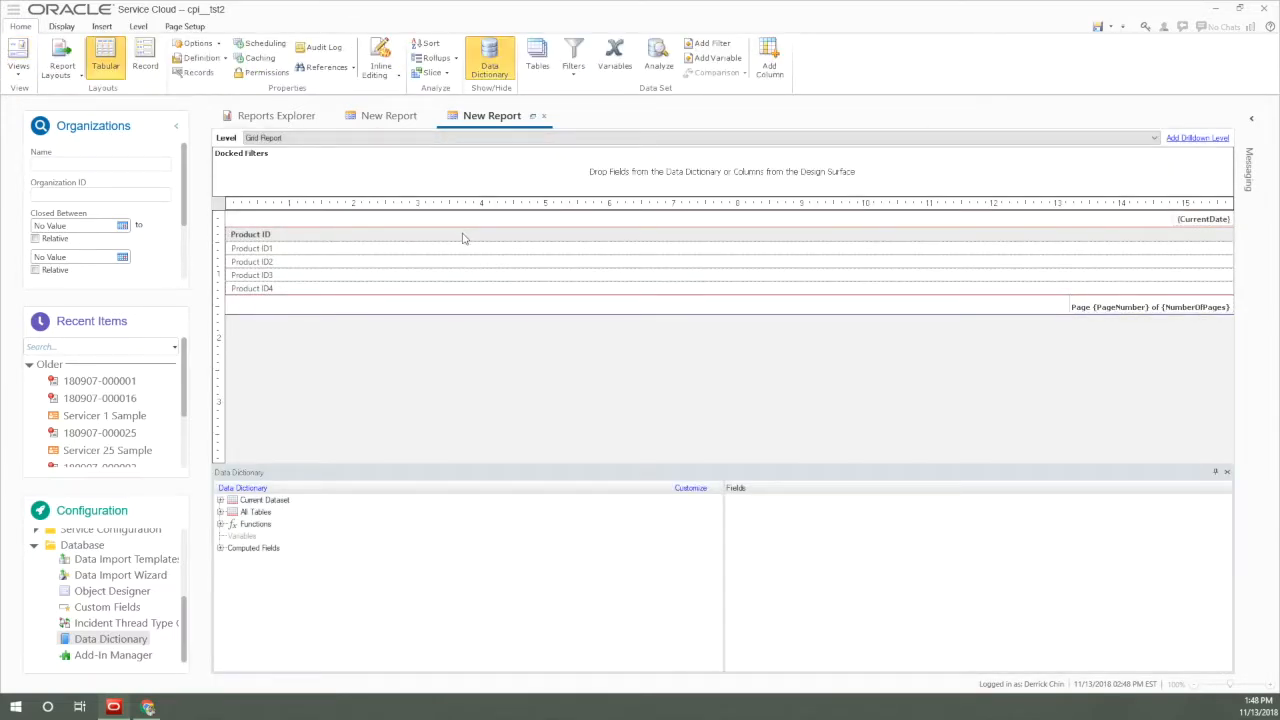
Insert a new column after Product ID and enter incidents.prod_id.id as its expression.
right_click(462, 238)
click(522, 352)
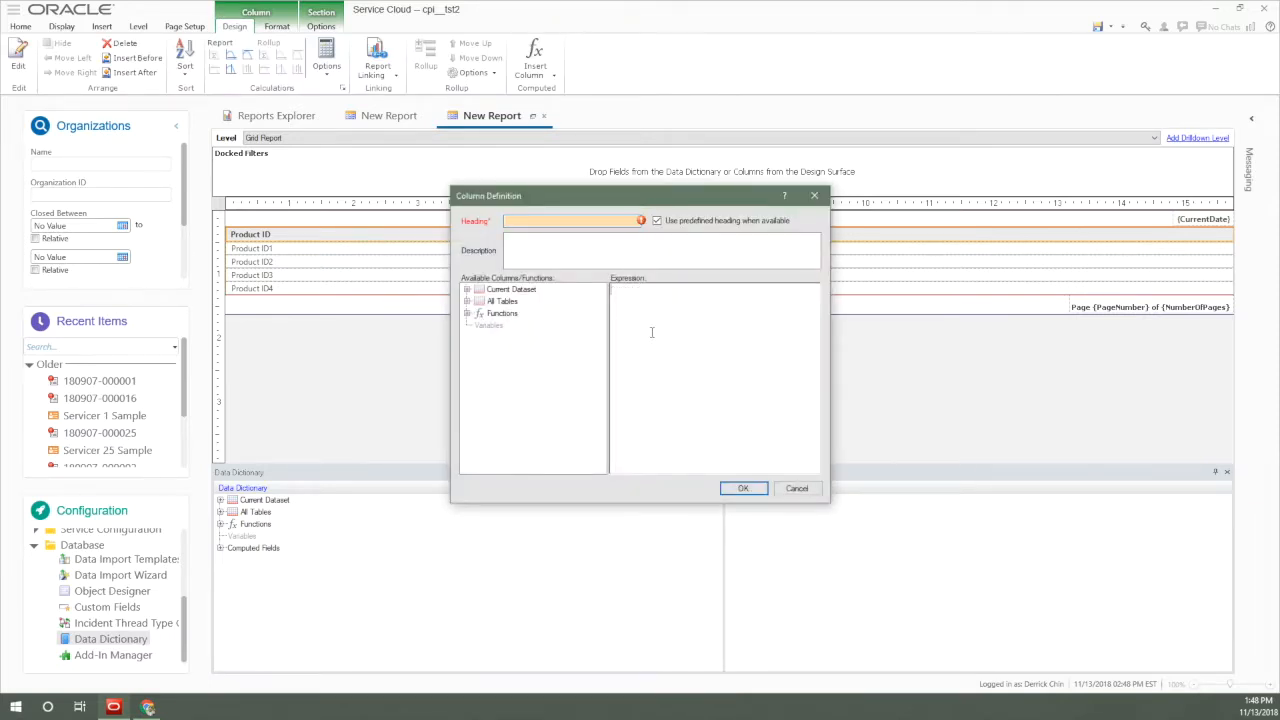
click(651, 332)
text(incid)
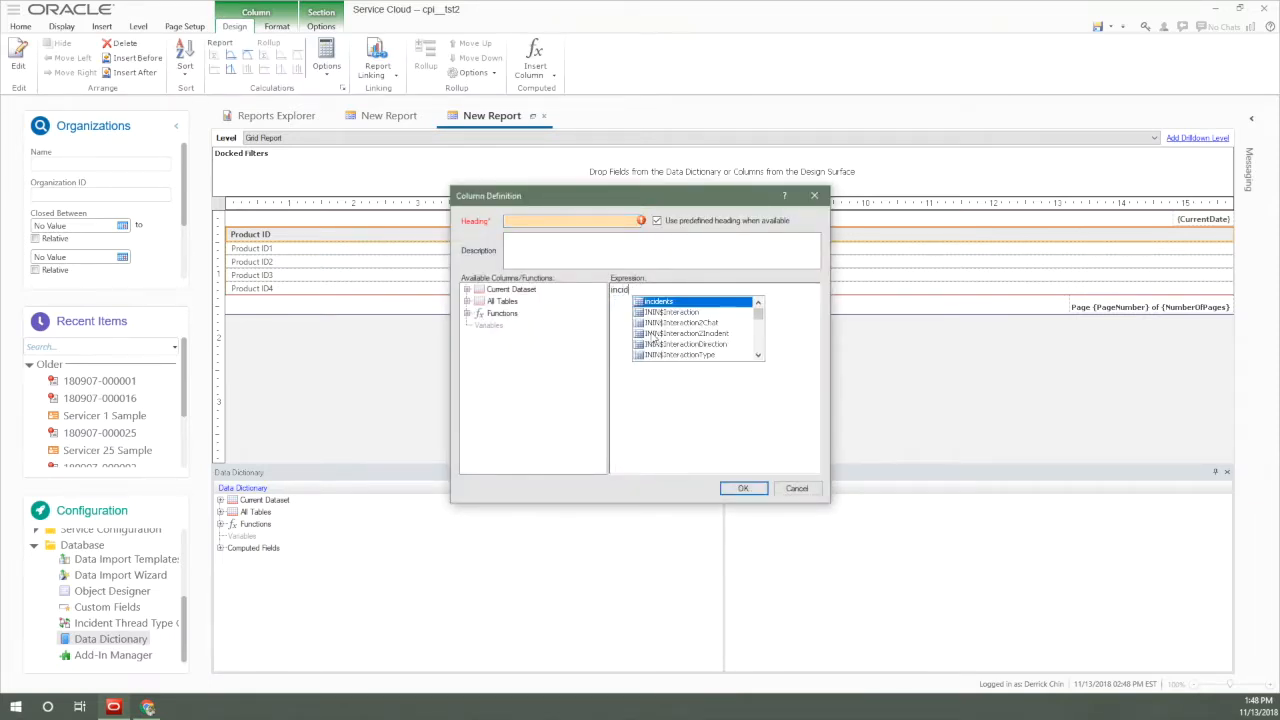
key(Return)
text(.prod)
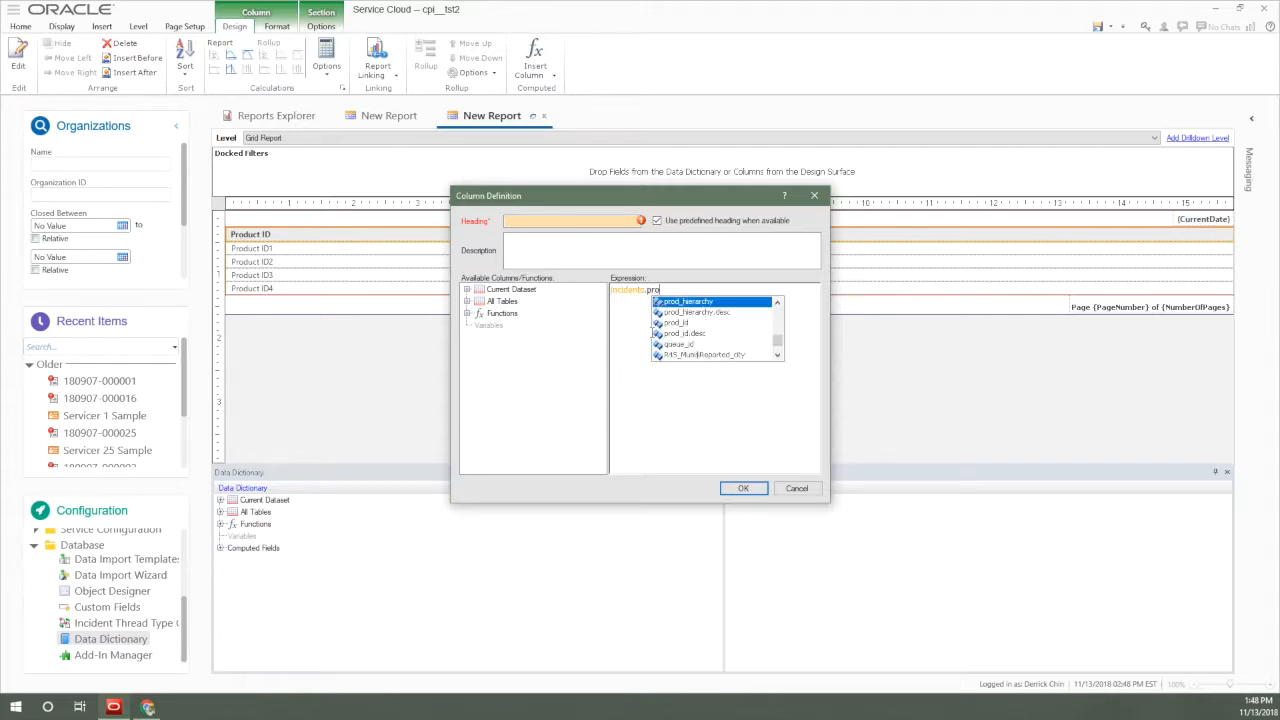
key(Down)
key(Down)
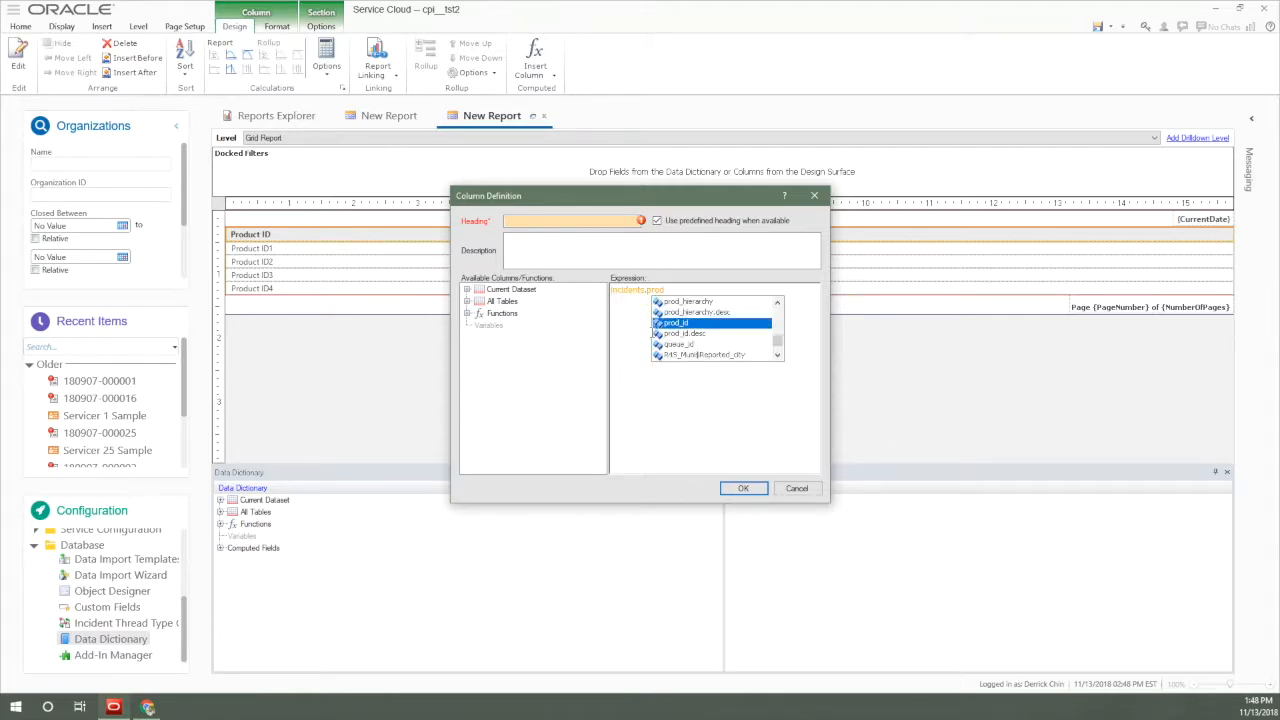
key(Return)
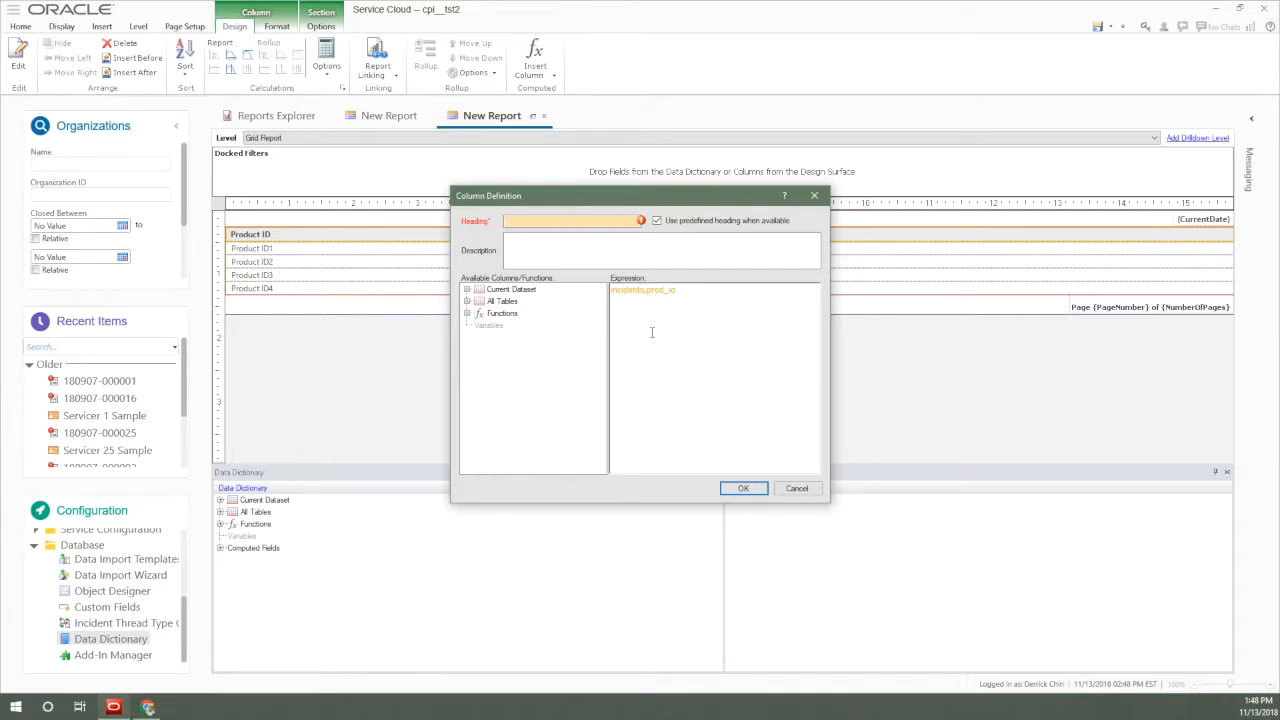
text(,id)
Set the new column's heading to "Prod ID" and confirm the column definition.
click(735, 492)
click(642, 376)
text(Prod ID)
key(Return)
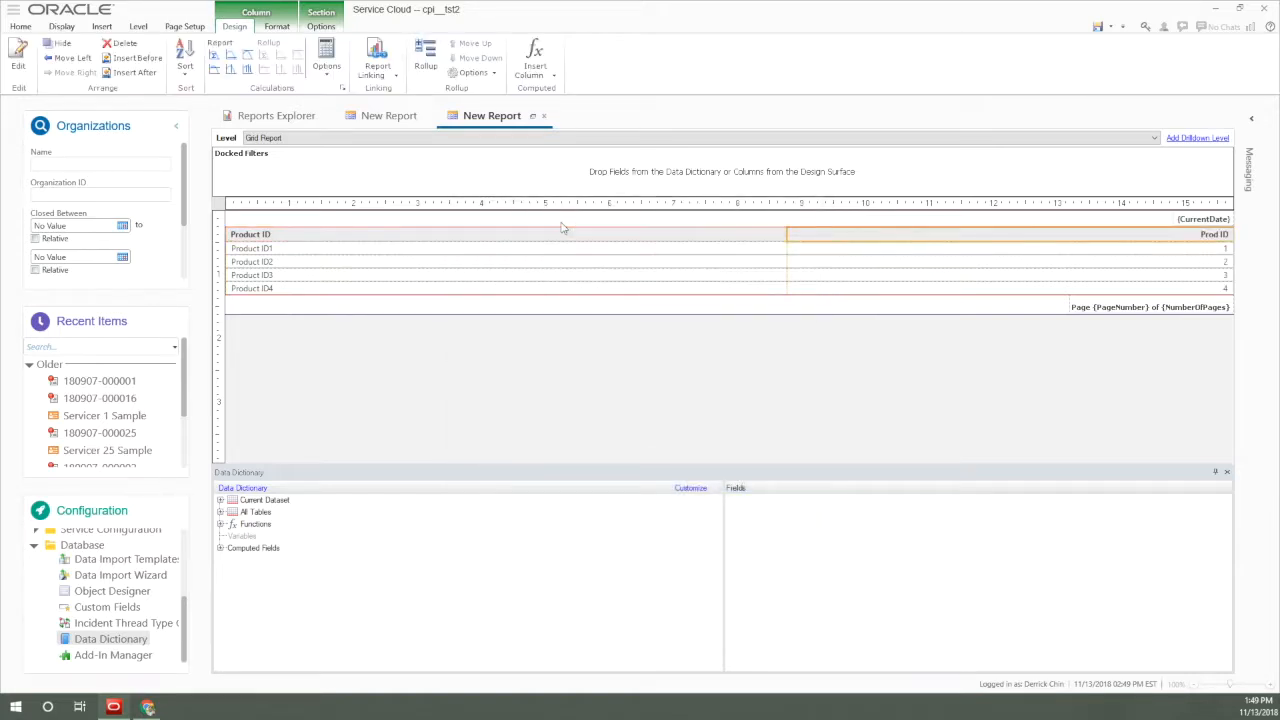
Run the report to compare the Product ID names with the Prod ID values, and go back to the design view.
click(20, 26)
click(18, 48)
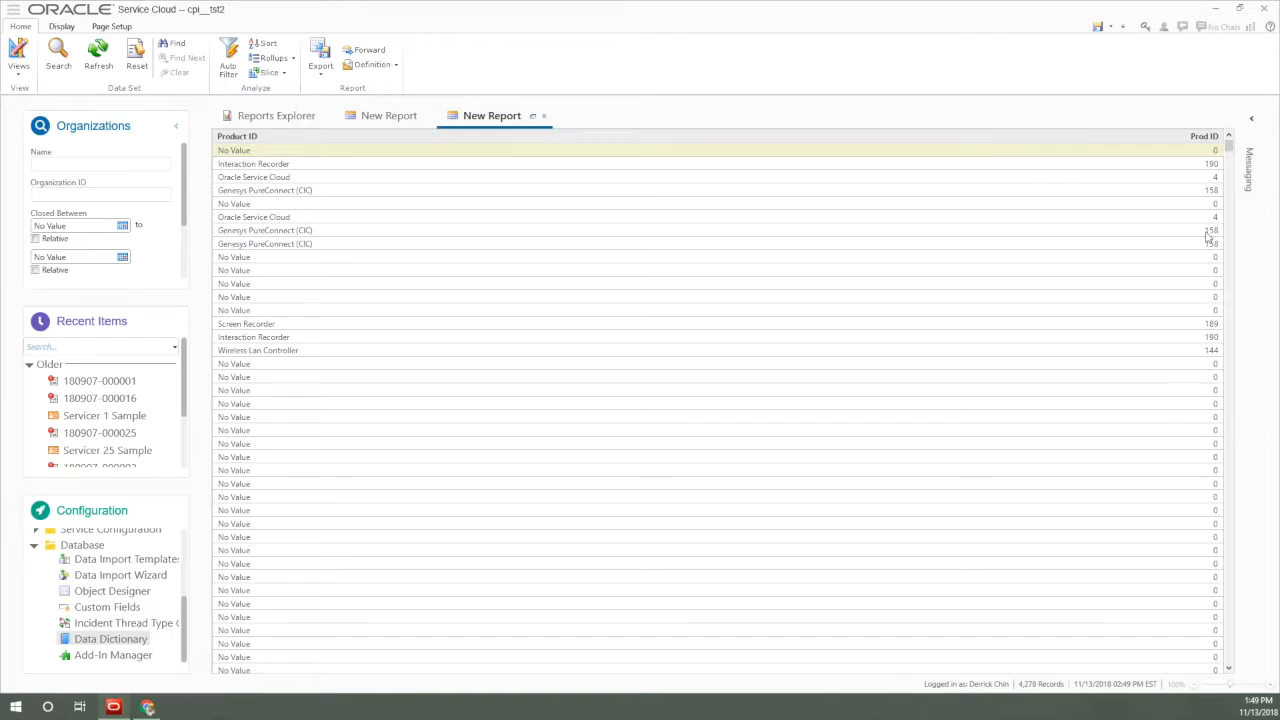
click(20, 52)
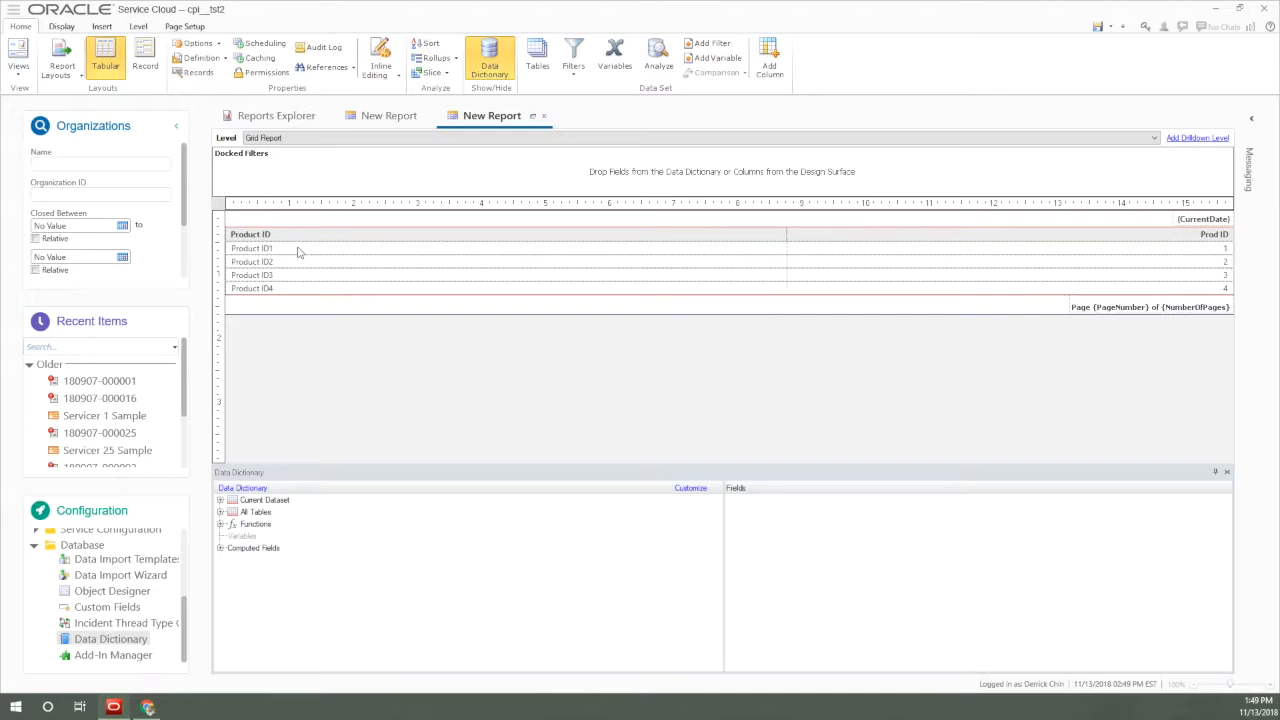
Close this report without saving its changes and switch to the other open New Report.
click(545, 116)
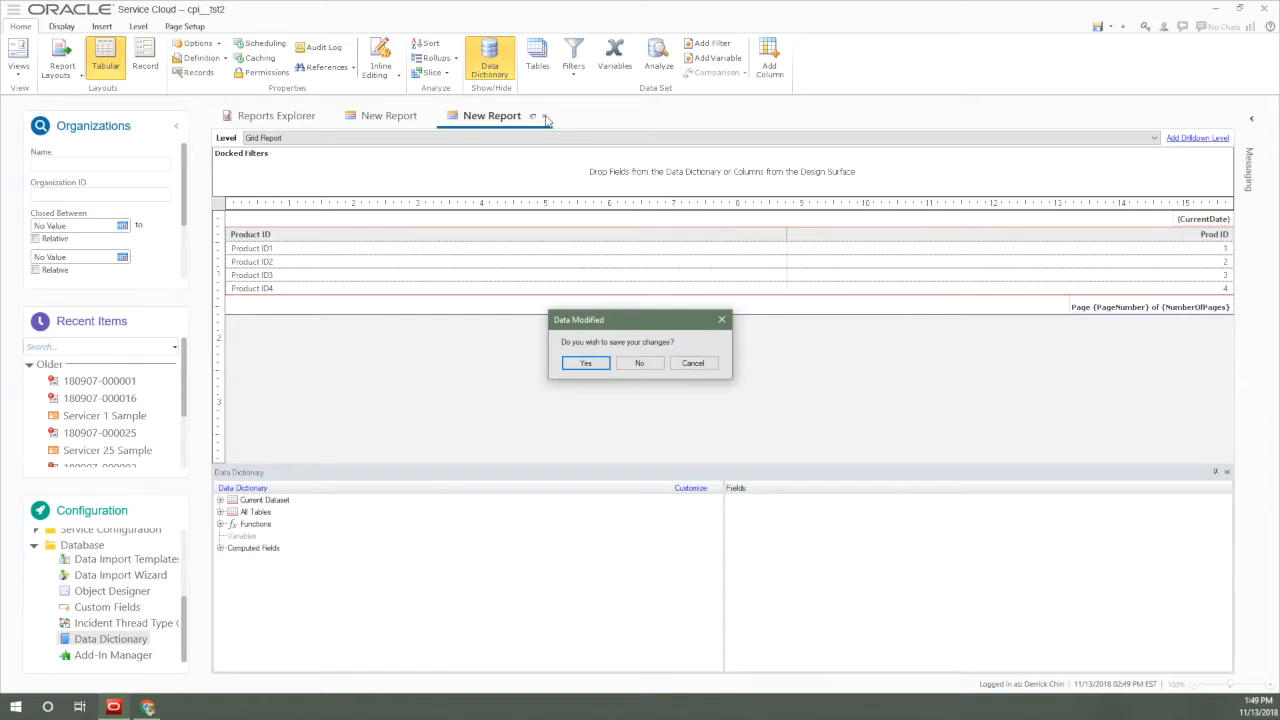
click(639, 363)
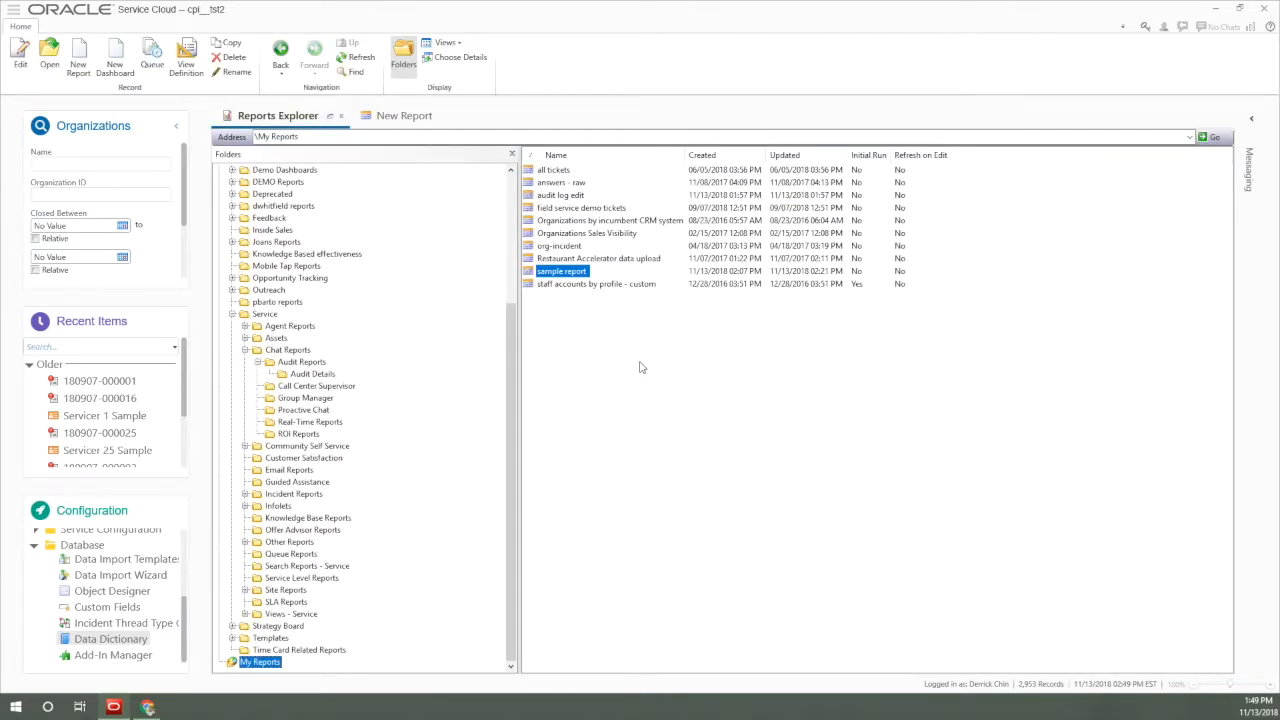
click(410, 117)
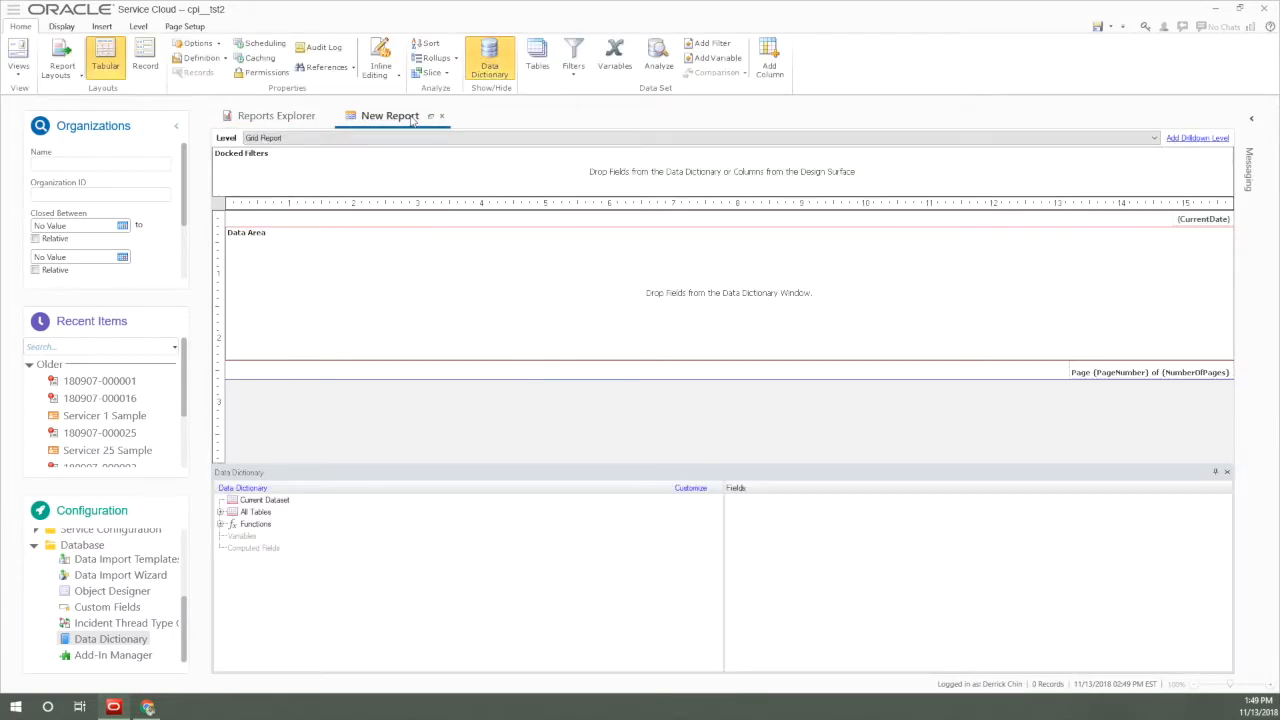
Add a column to the empty data area and enter count(incidents.ref_no) as its expression.
right_click(423, 302)
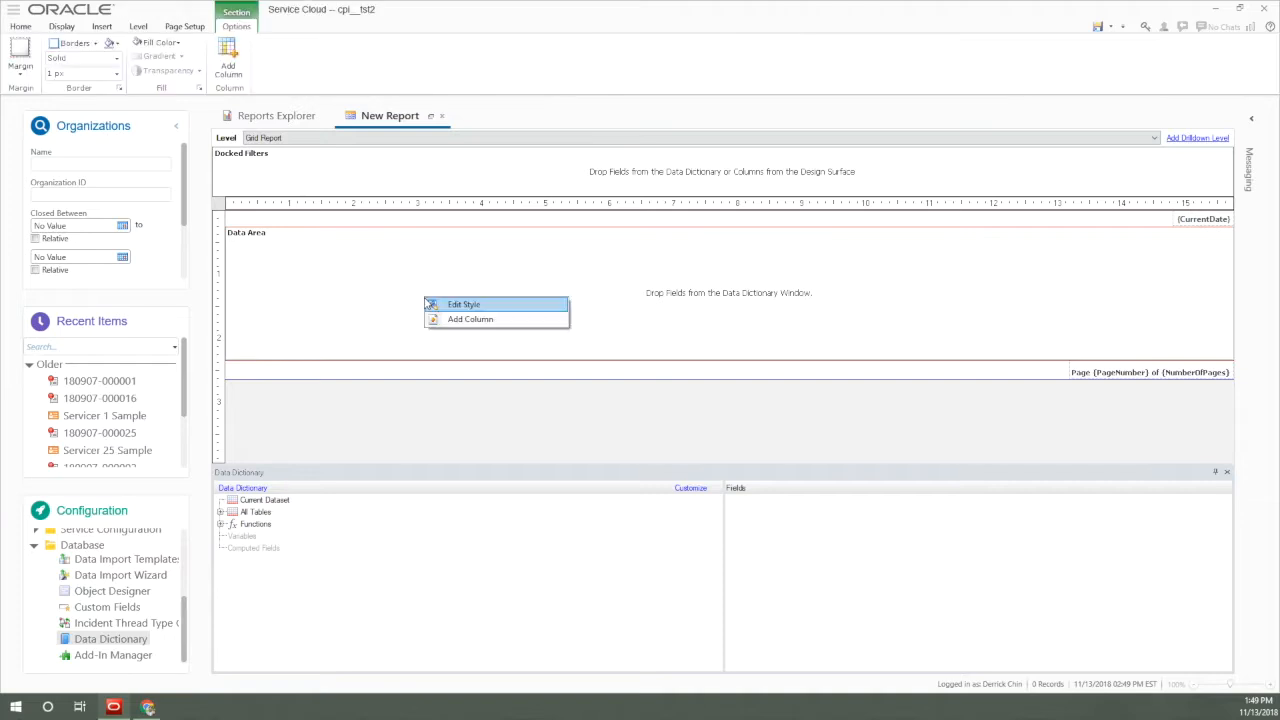
click(447, 319)
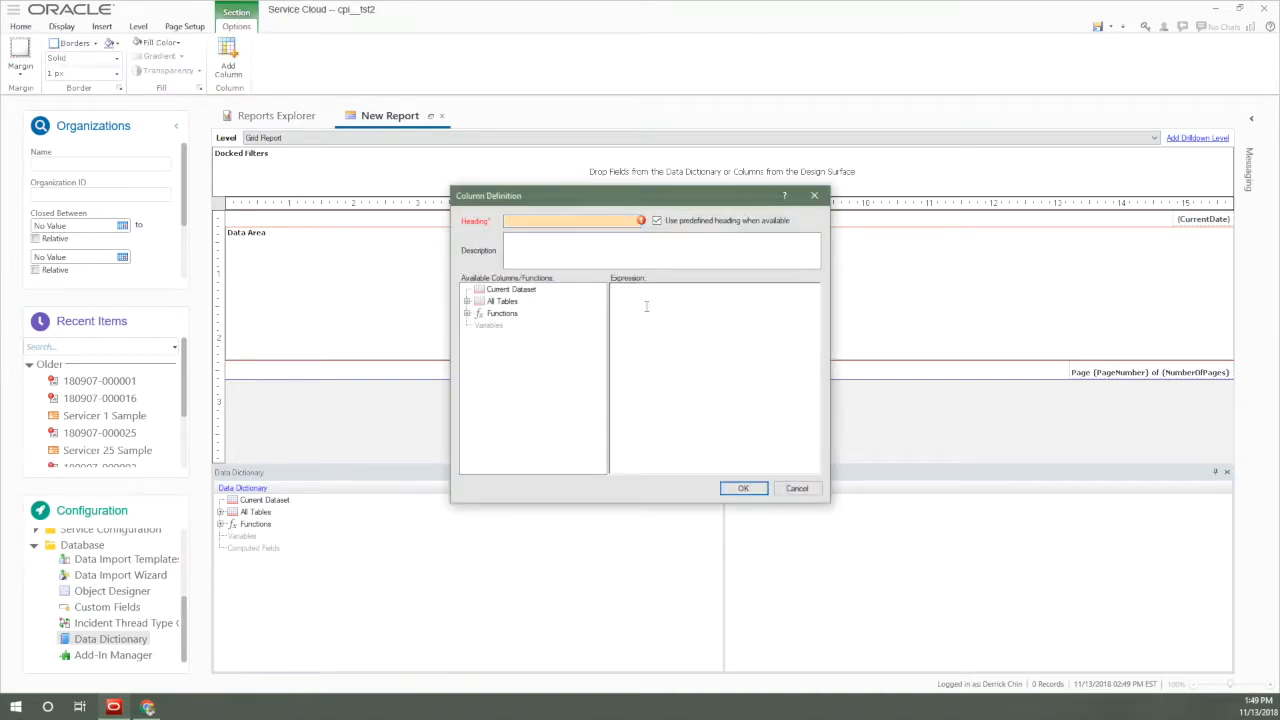
text(count(incidents.re)
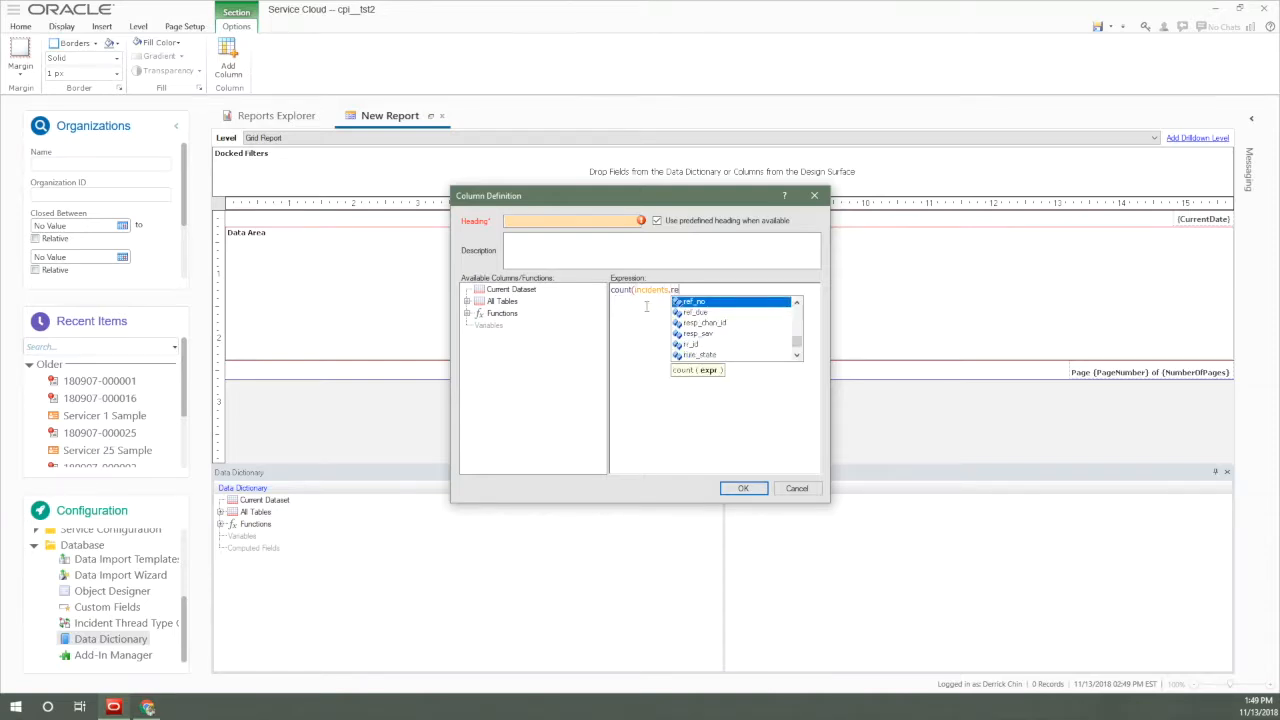
key(Return)
text())
Set the count column's heading to "Number of incidents" and confirm the column definition.
click(558, 224)
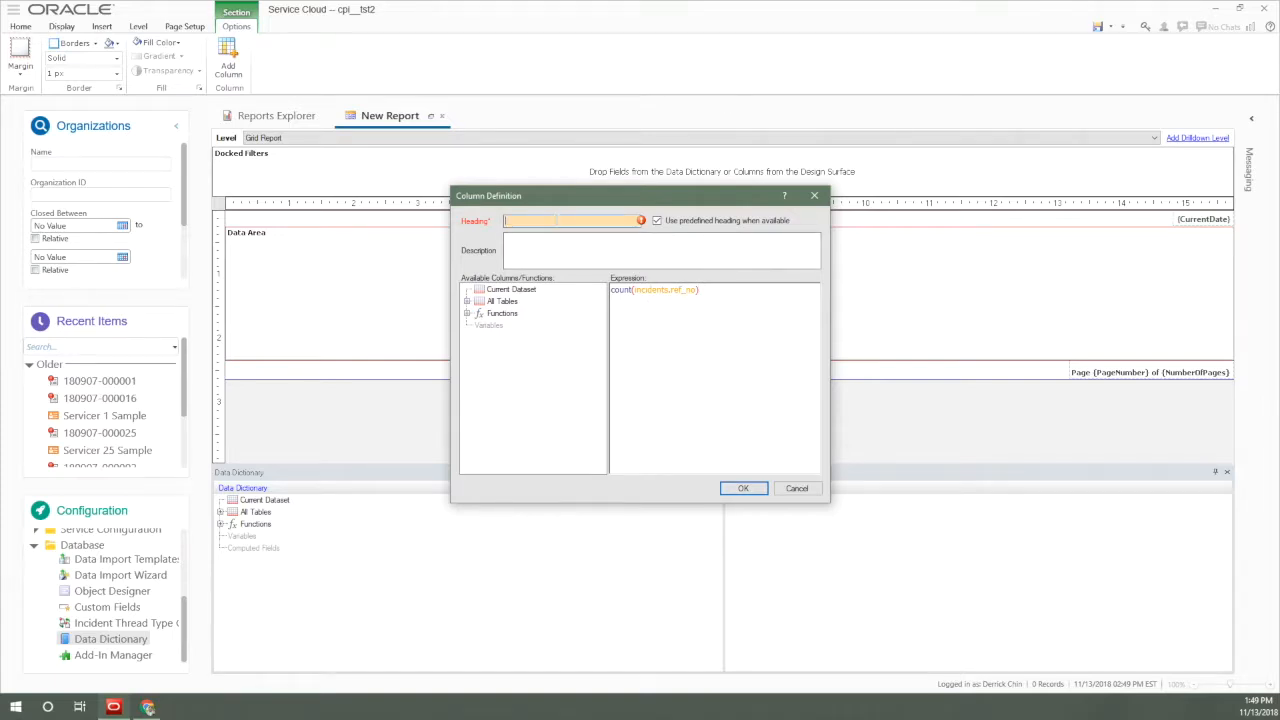
text(Number of incidents)
click(743, 488)
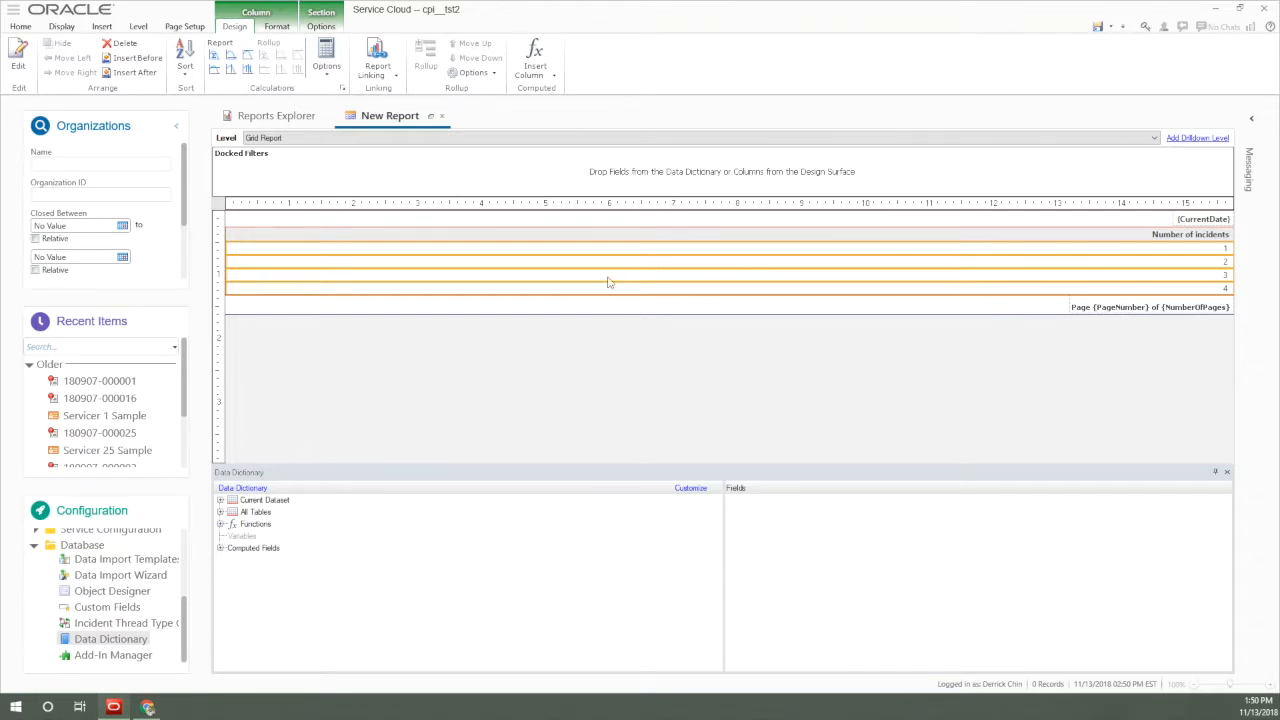
Insert a new column after Number of incidents and begin its expression with "sum(".
right_click(572, 240)
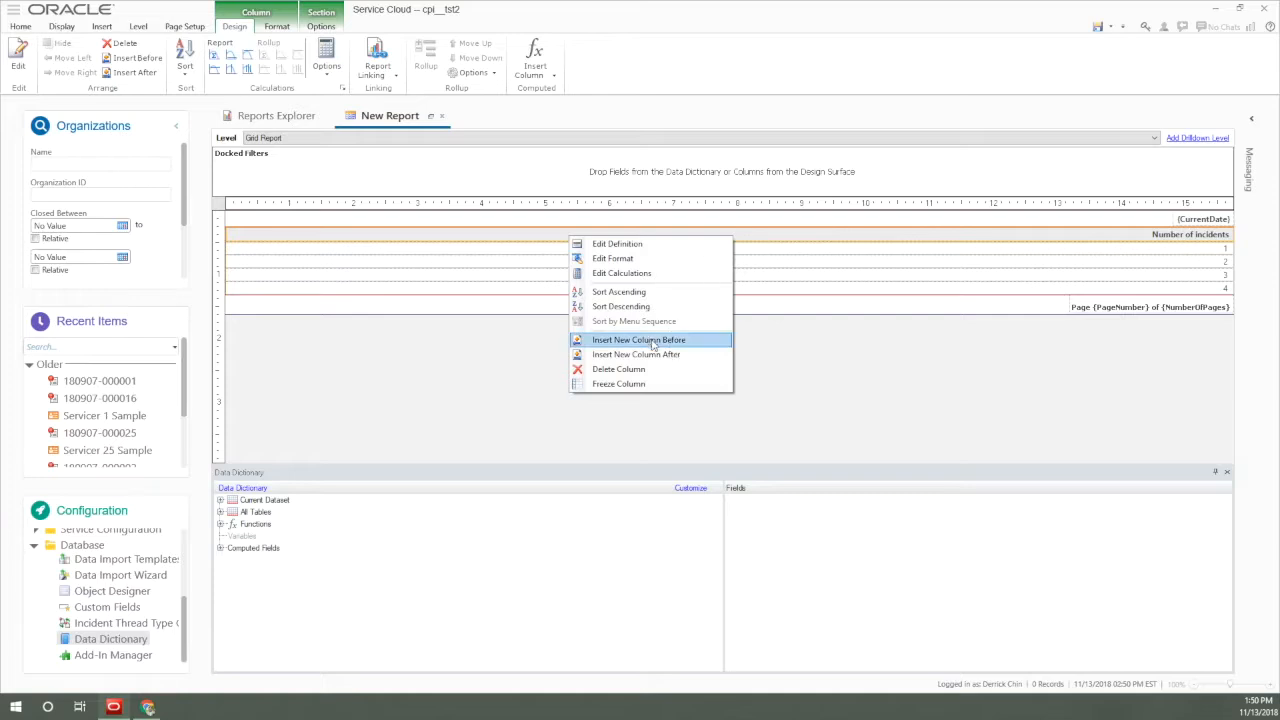
click(643, 354)
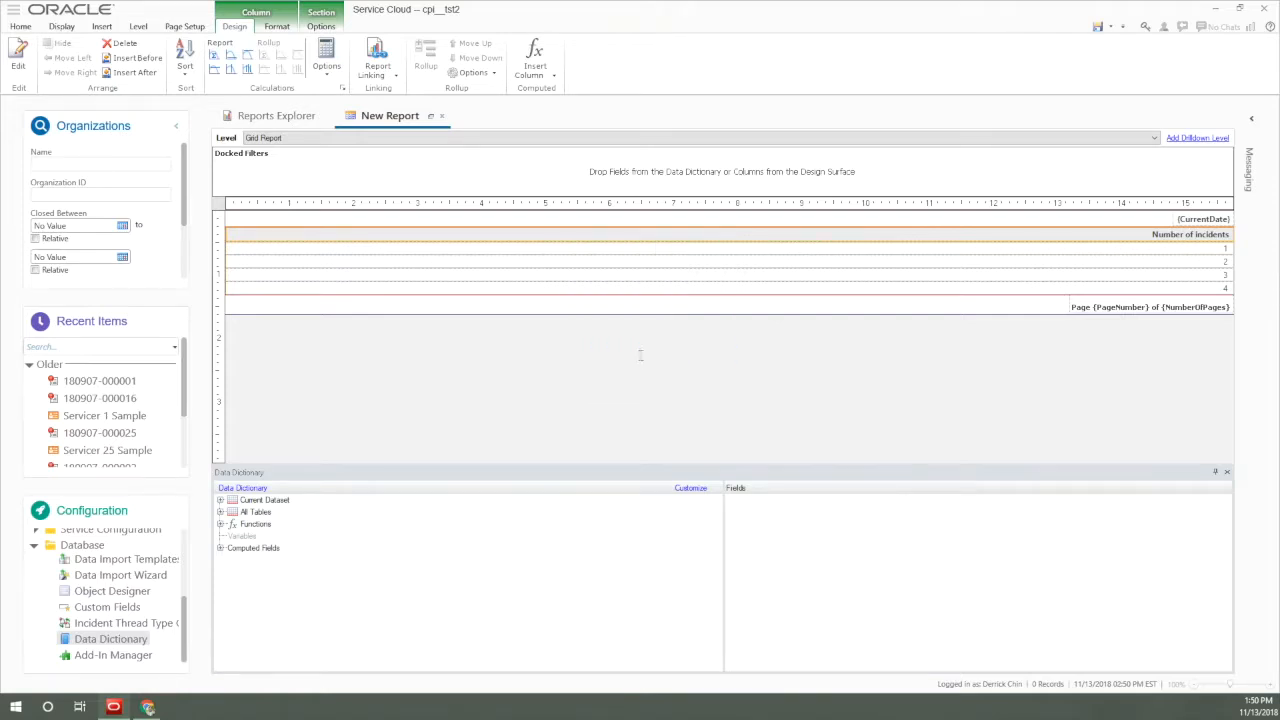
click(646, 313)
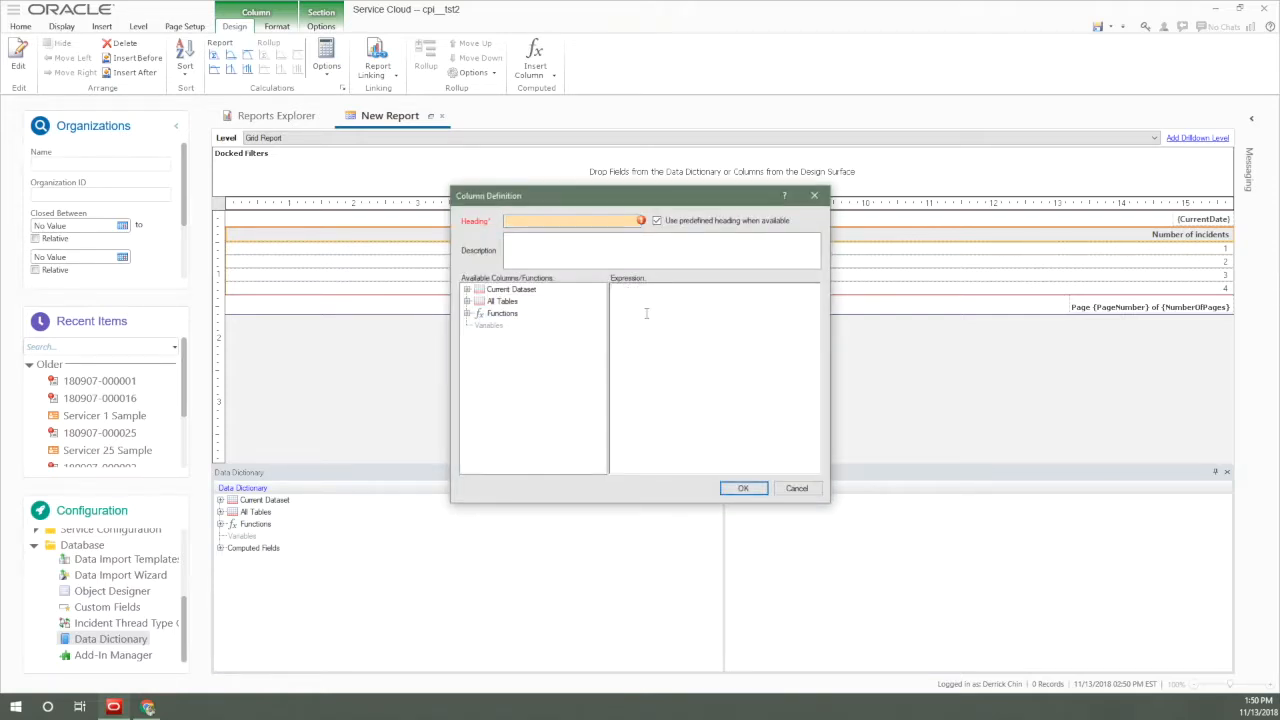
text(coun)
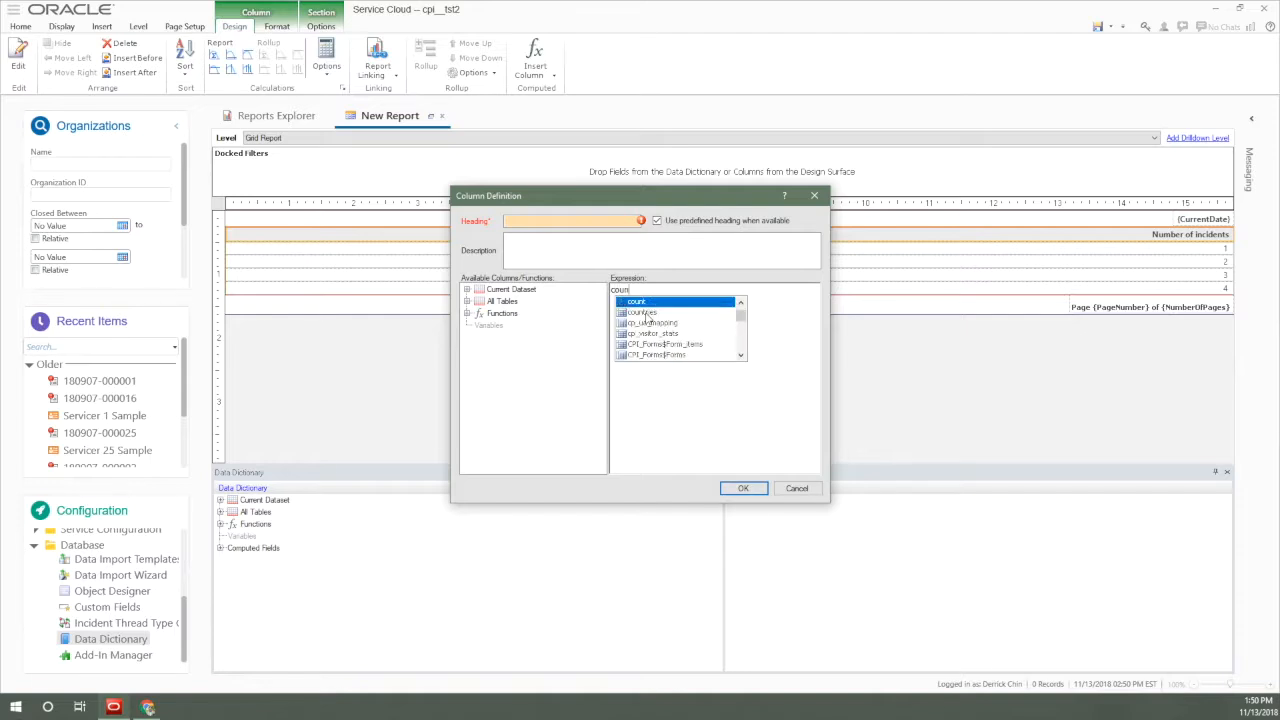
key(BackSpace)
key(BackSpace)
key(BackSpace)
text(sum)
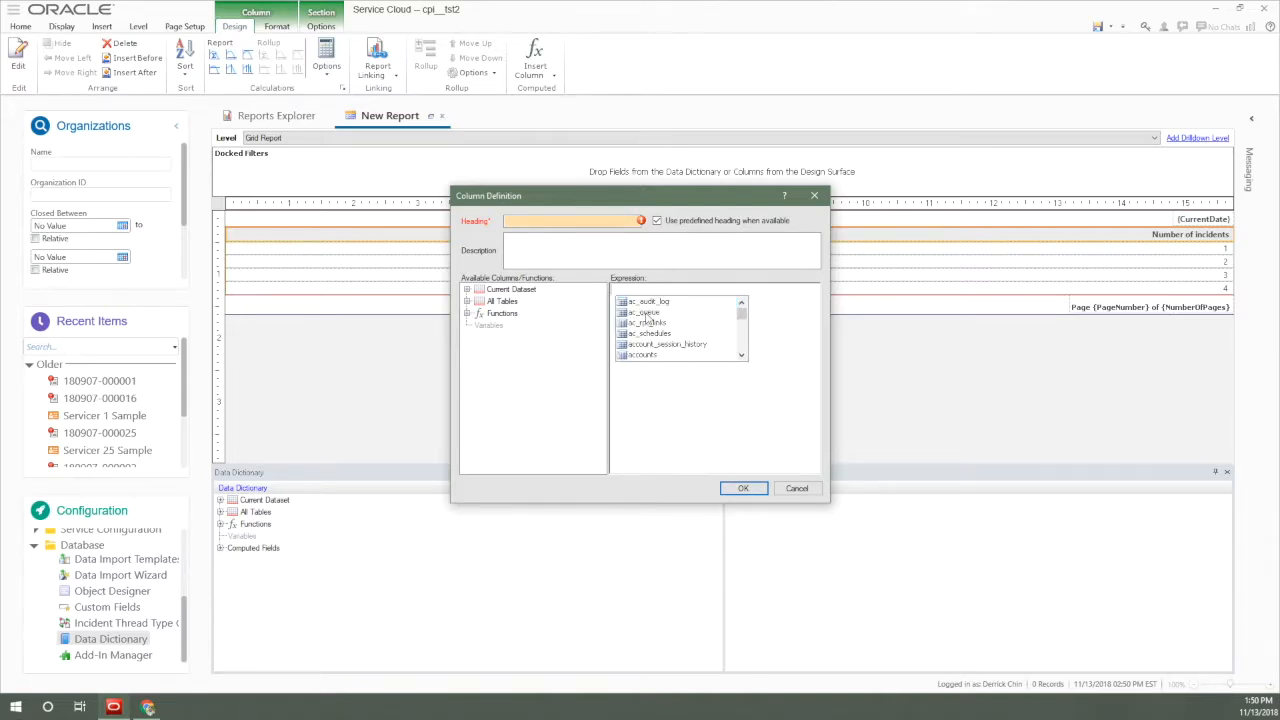
text(()
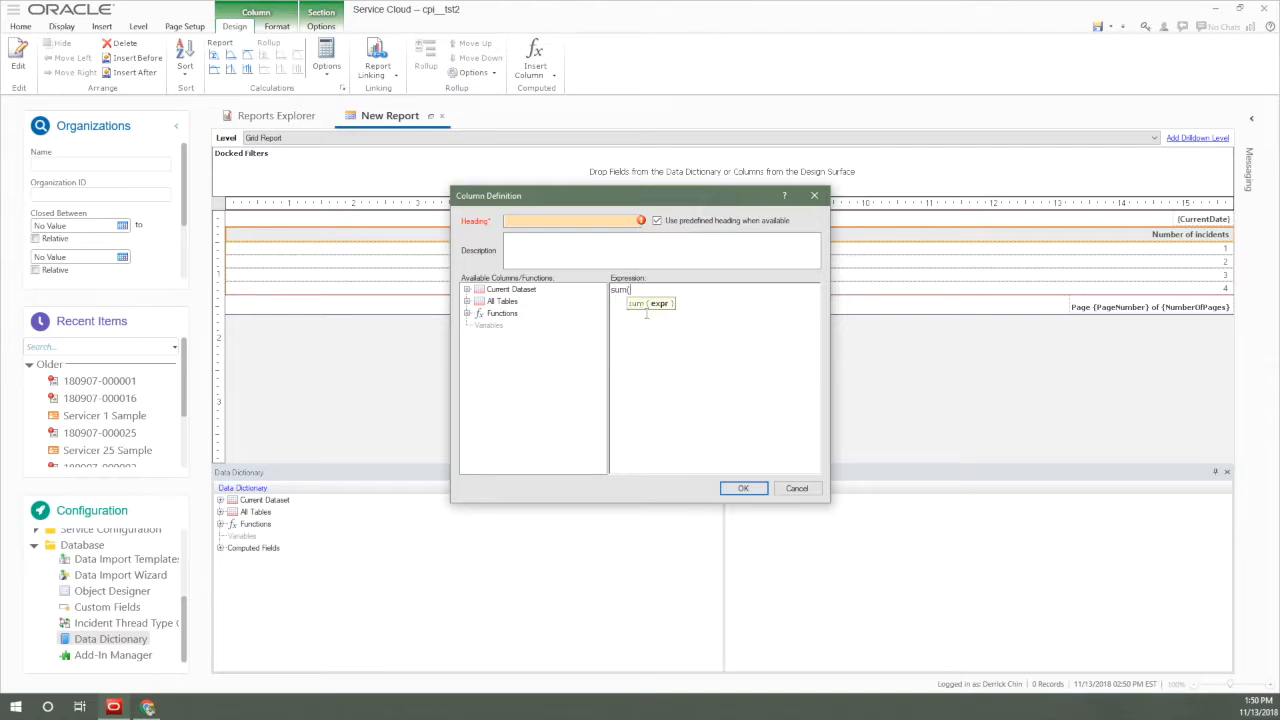
text(inc_best_answers)
Enter the condition incidents.status_id=1 inside the sum function of the new column's expression.
key(BackSpace)
key(BackSpace)
key(BackSpace)
key(BackSpace)
key(BackSpace)
key(BackSpace)
key(BackSpace)
key(BackSpace)
key(BackSpace)
key(BackSpace)
key(BackSpace)
key(BackSpace)
key(BackSpace)
key(BackSpace)
text(idents)
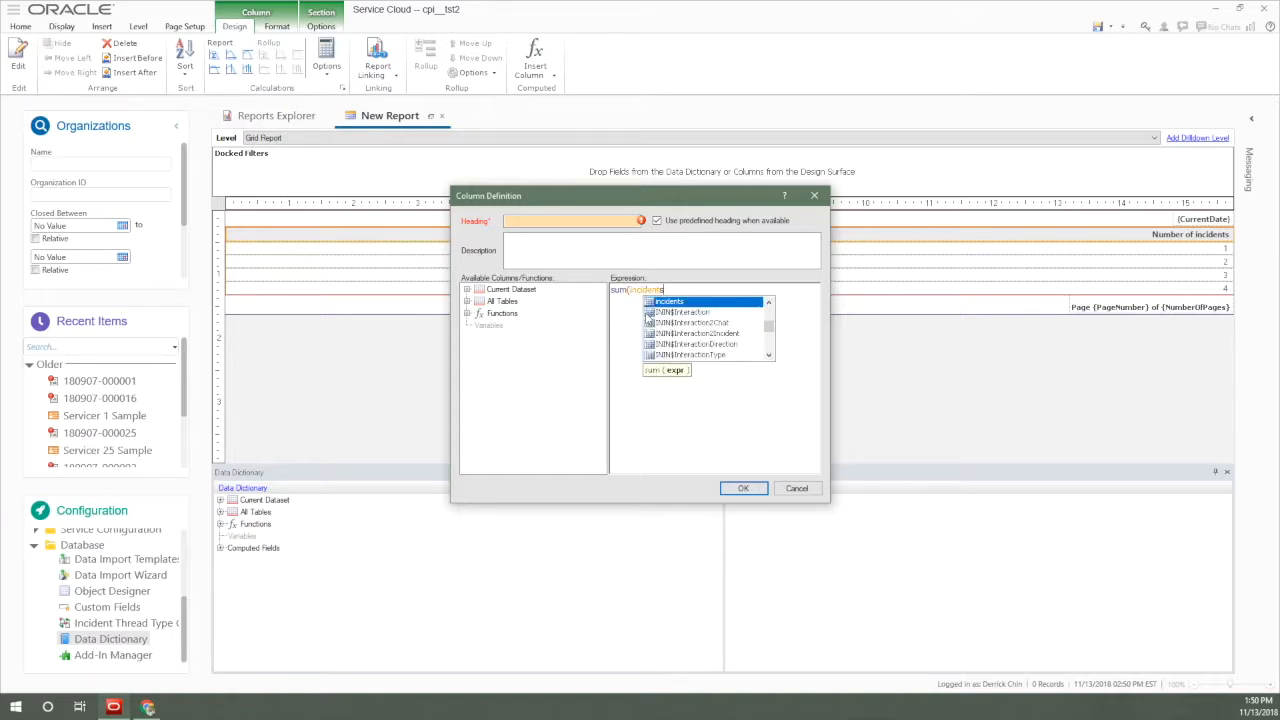
text(.status)
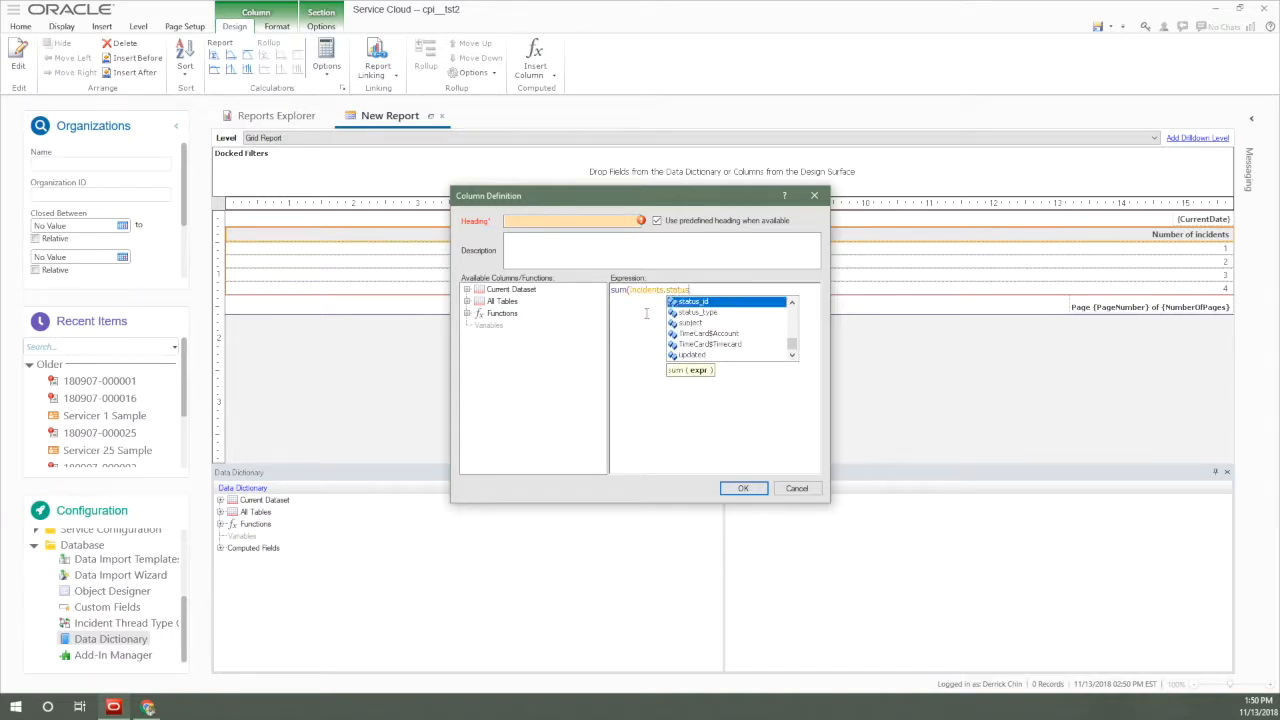
key(Return)
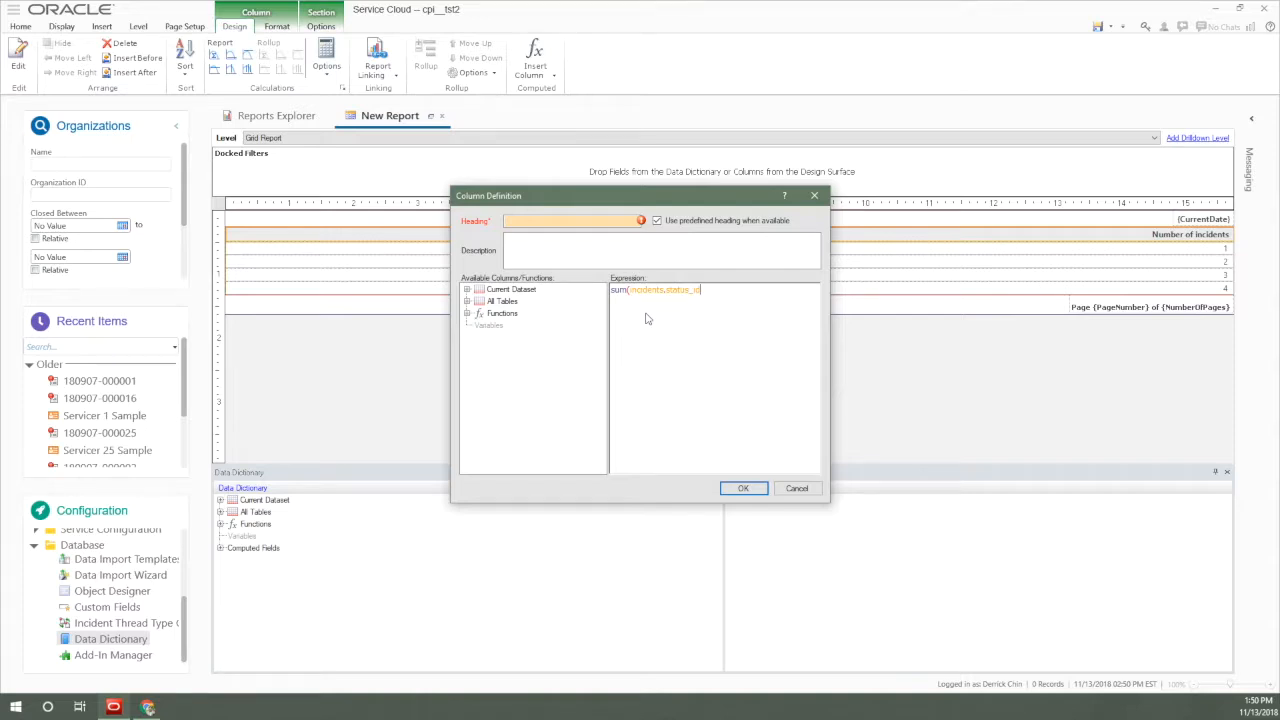
text(=1)
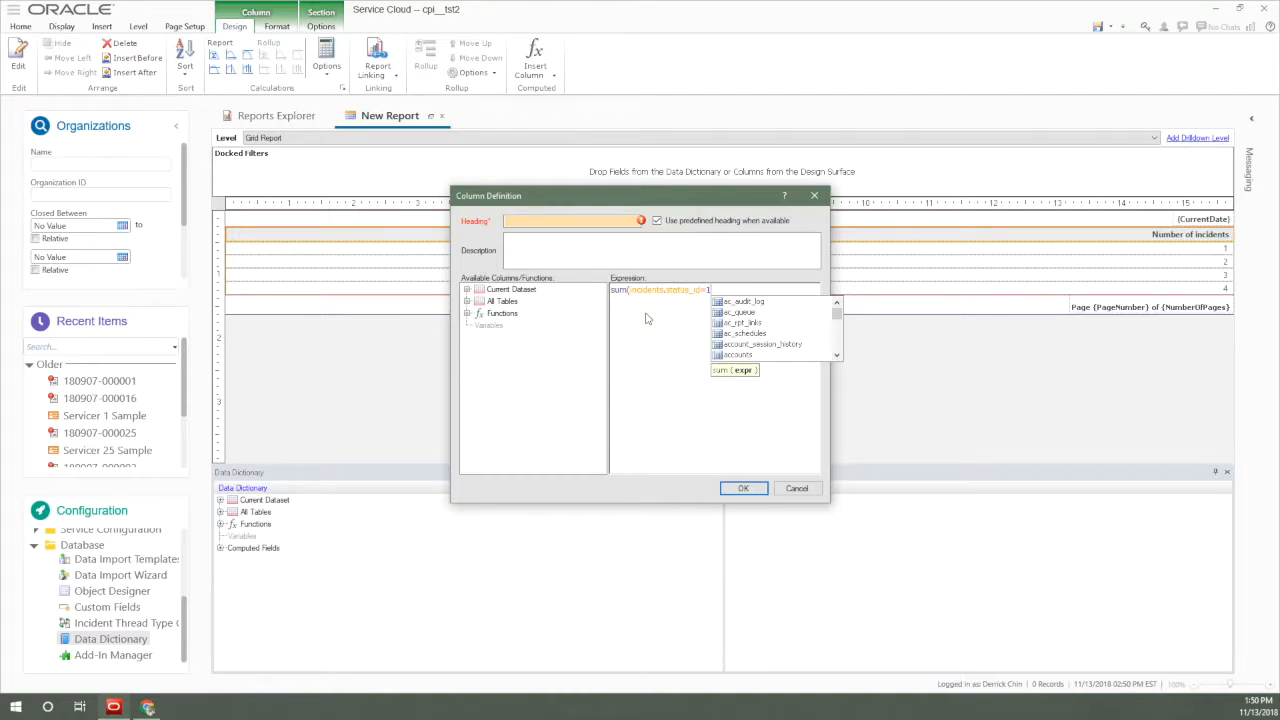
Insert the opening of an if function, "if(", before incidents.status_id=1 inside the sum expression.
key(Left)
key(Left)
key(Left)
key(Left)
key(Left)
key(Left)
key(Left)
key(Left)
key(Left)
key(Left)
key(Left)
key(Left)
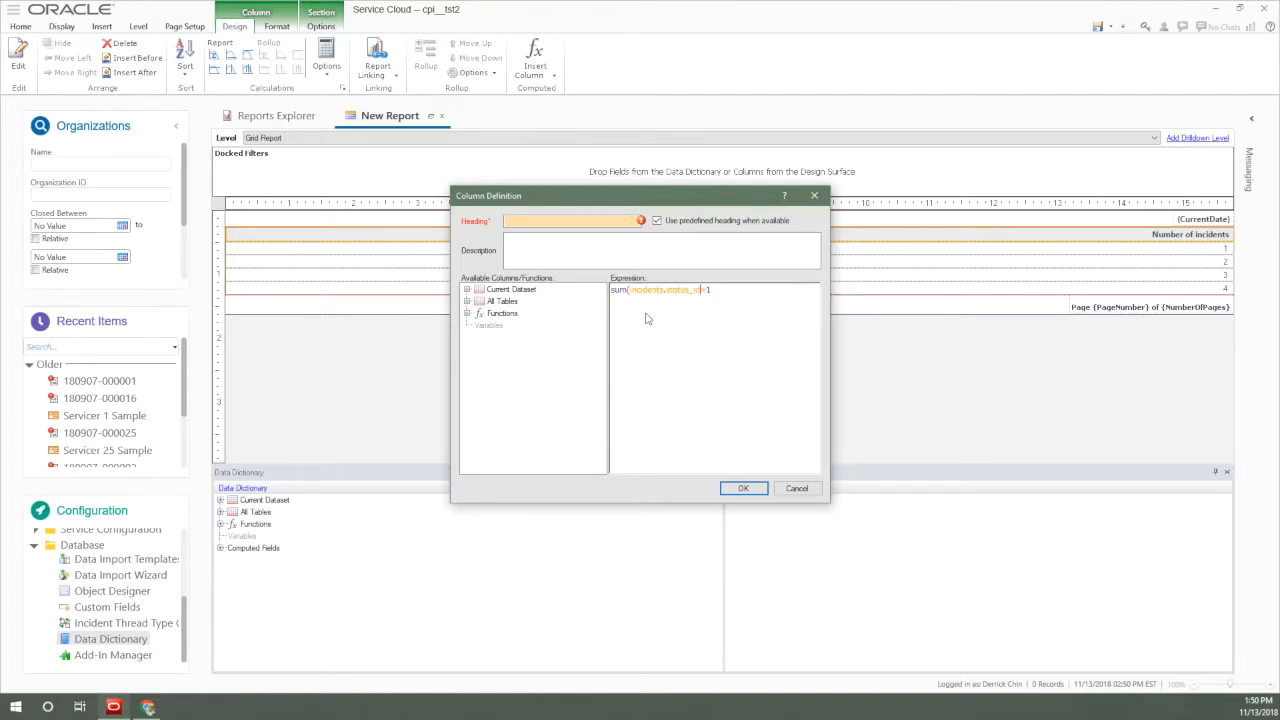
key(Left)
key(Left)
key(Left)
key(Left)
key(Left)
key(Left)
key(Left)
key(Left)
key(Left)
key(Left)
key(Left)
key(Left)
key(Left)
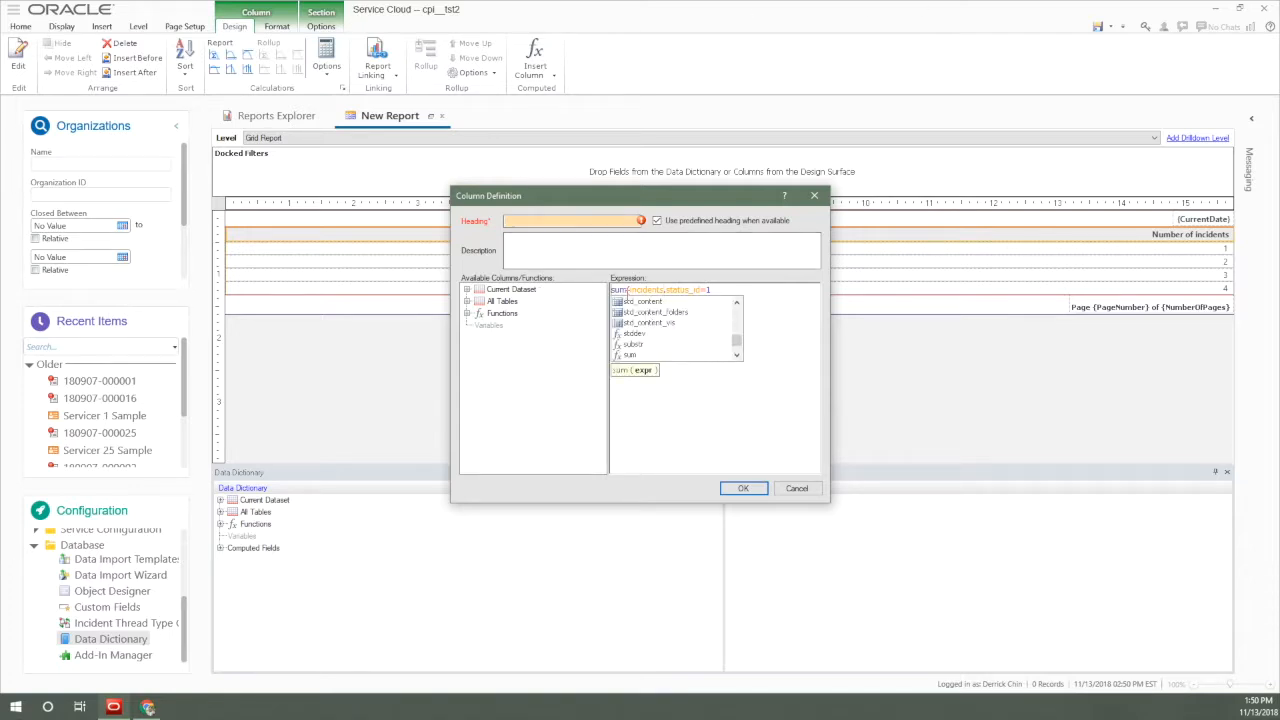
key(Escape)
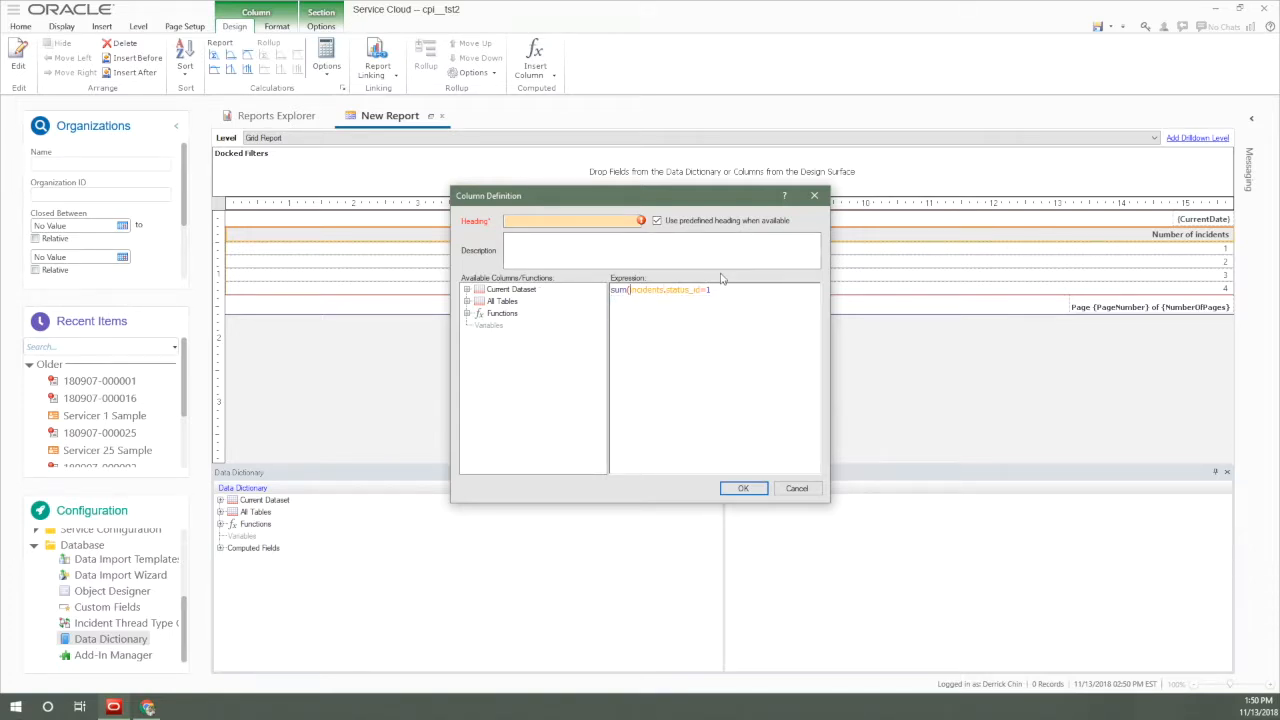
text(if()
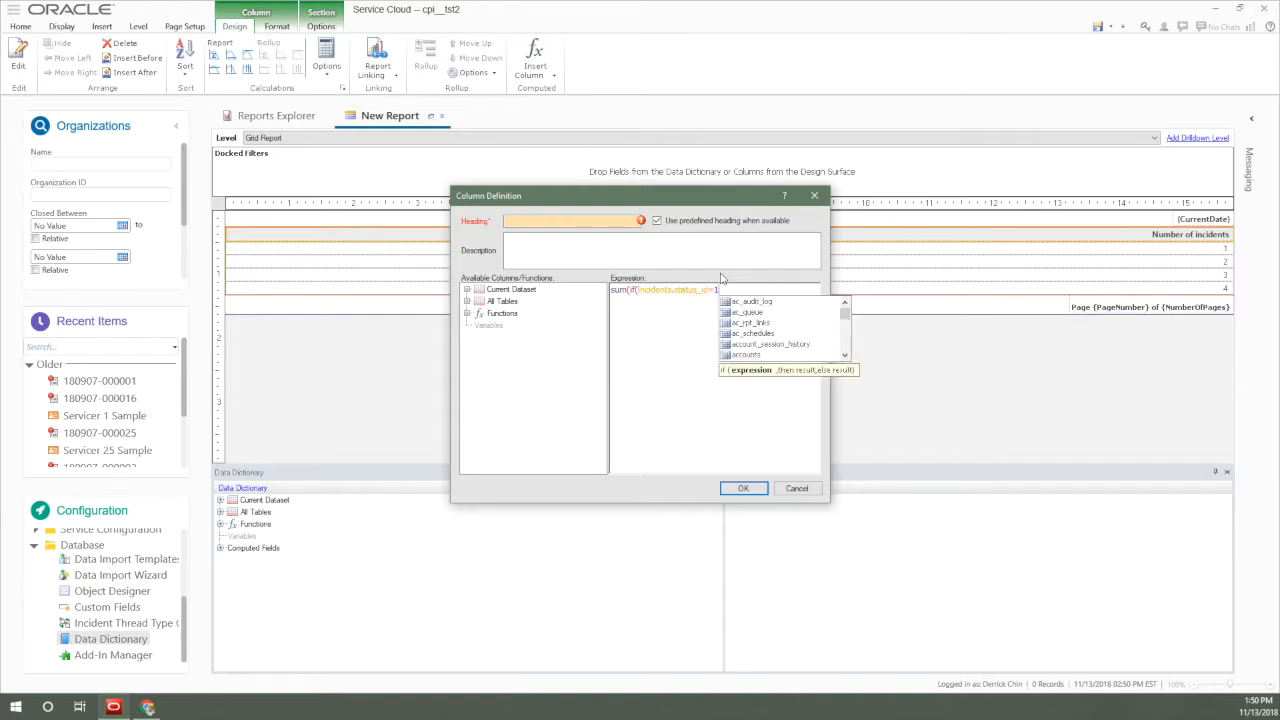
text(,)
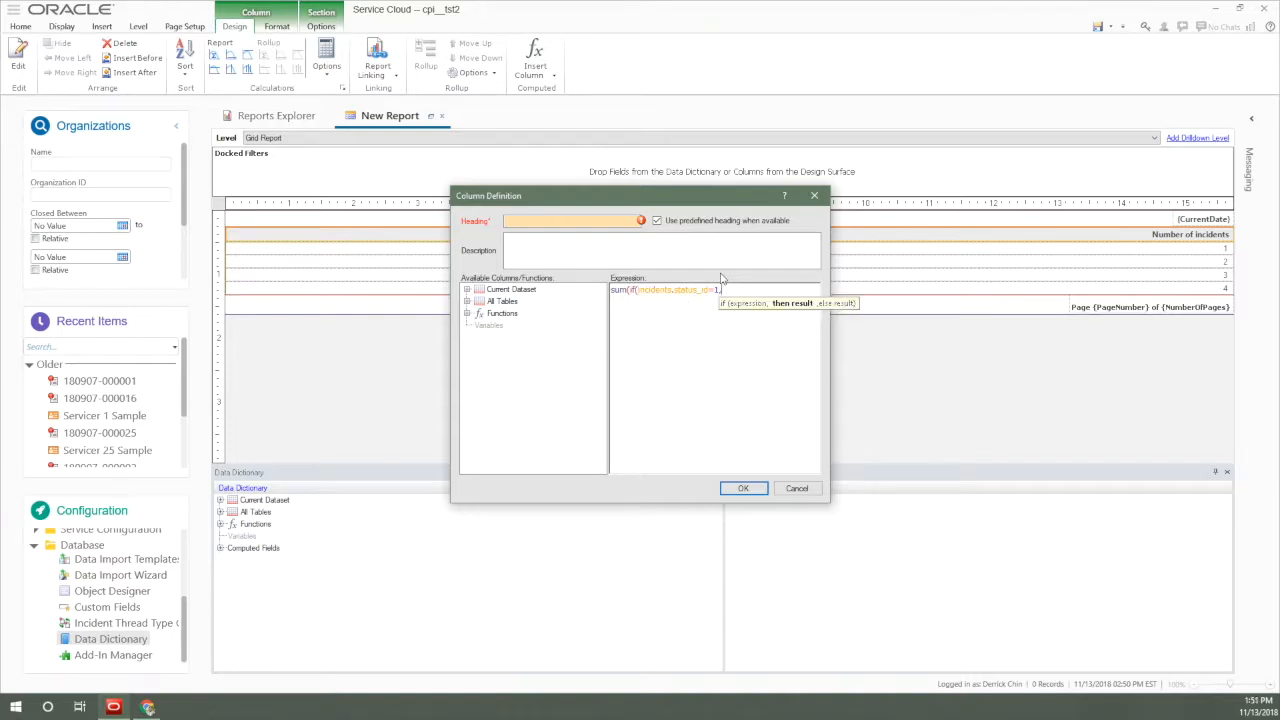
text(1,0))
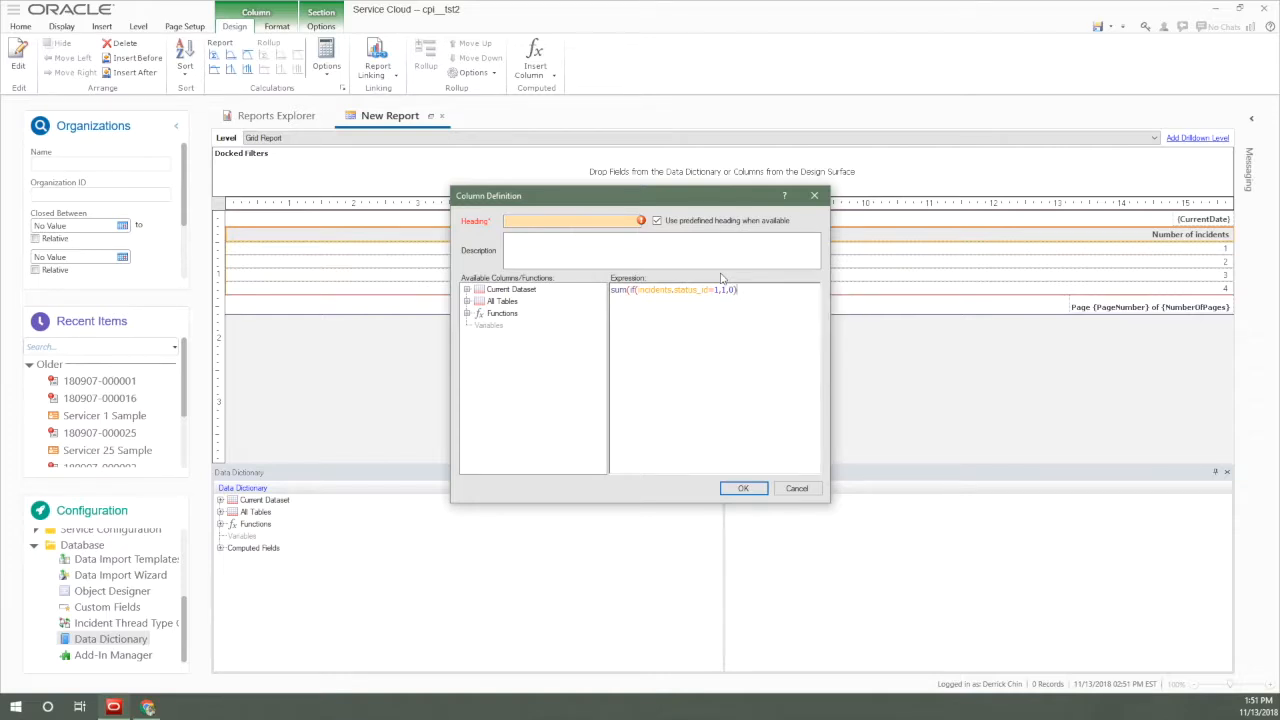
Set the sum column's heading to "Number of incidents NEW" and try to confirm the column definition.
click(572, 222)
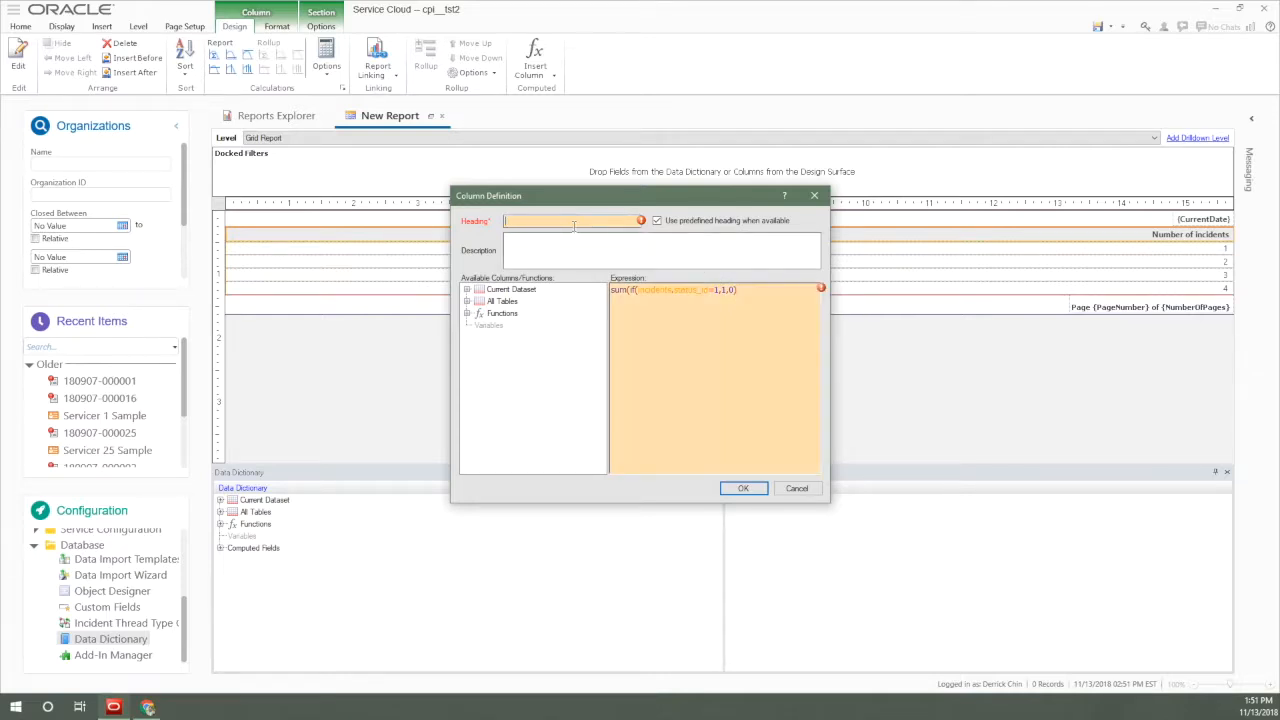
text(Number of incidents NEW)
click(745, 490)
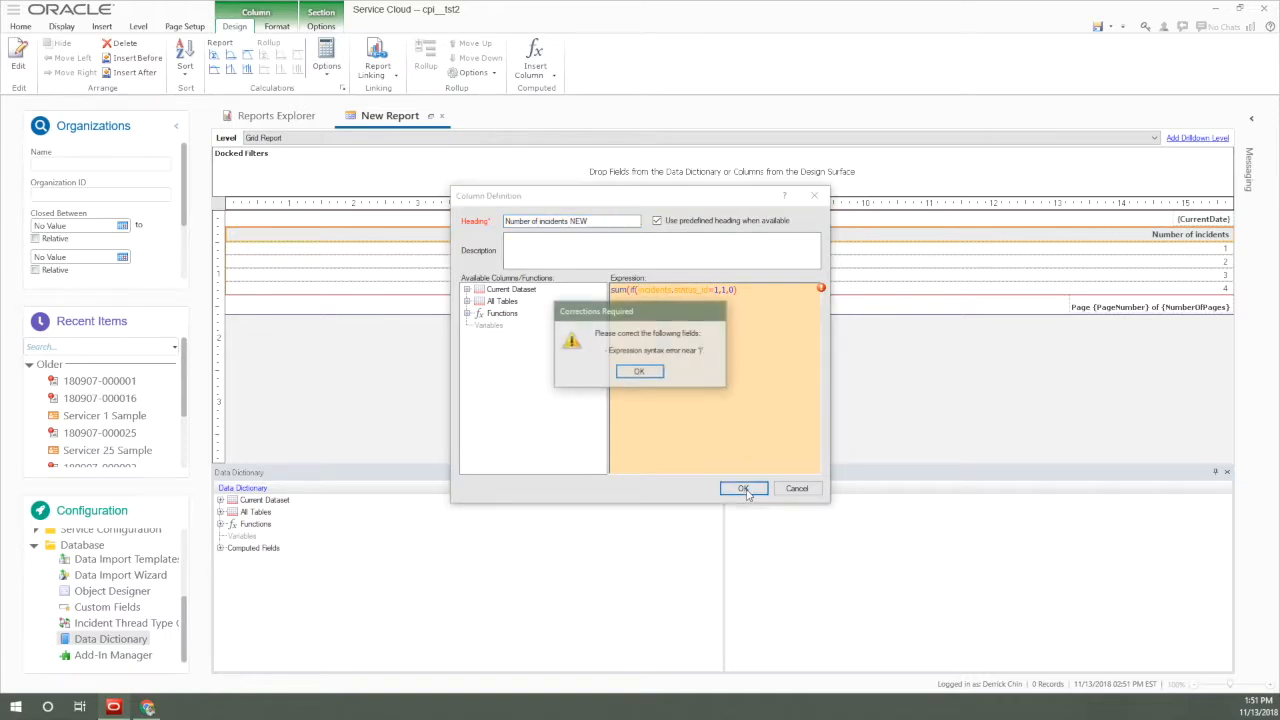
Correct the expression to sum(if(incidents.status_id=1,1,0)) by adding the missing closing parenthesis, and confirm the column definition.
click(639, 371)
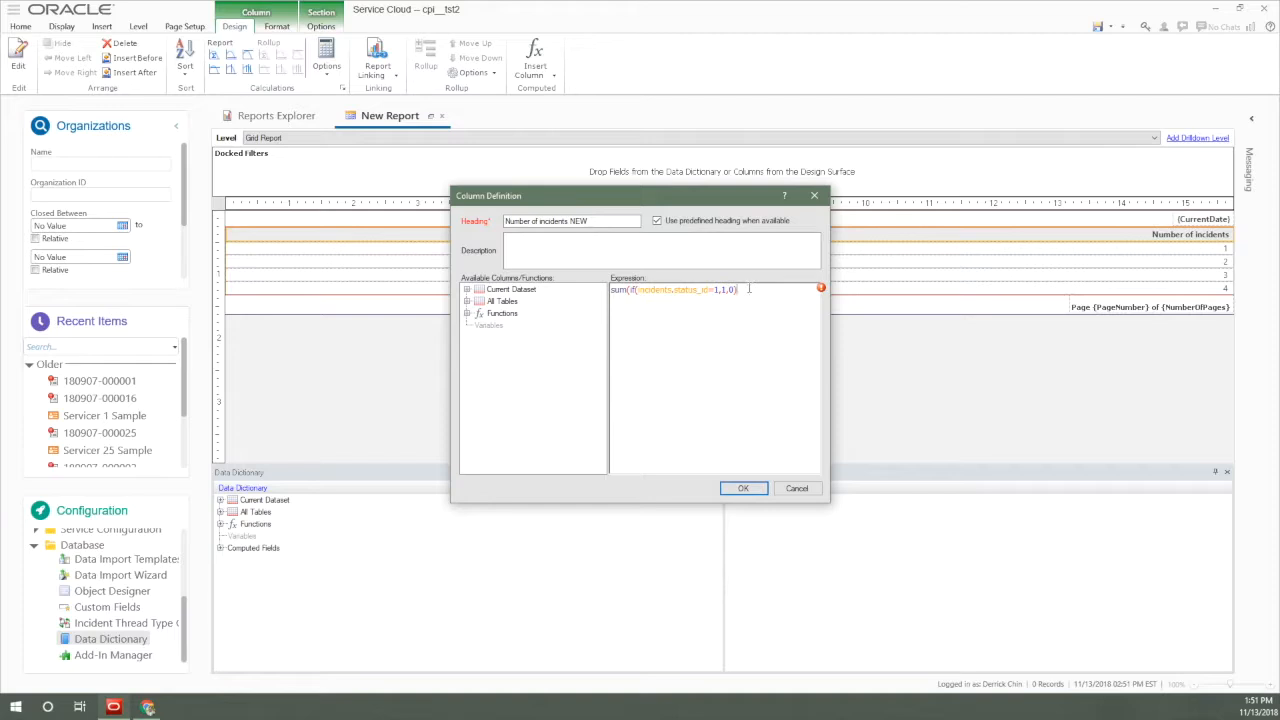
text())
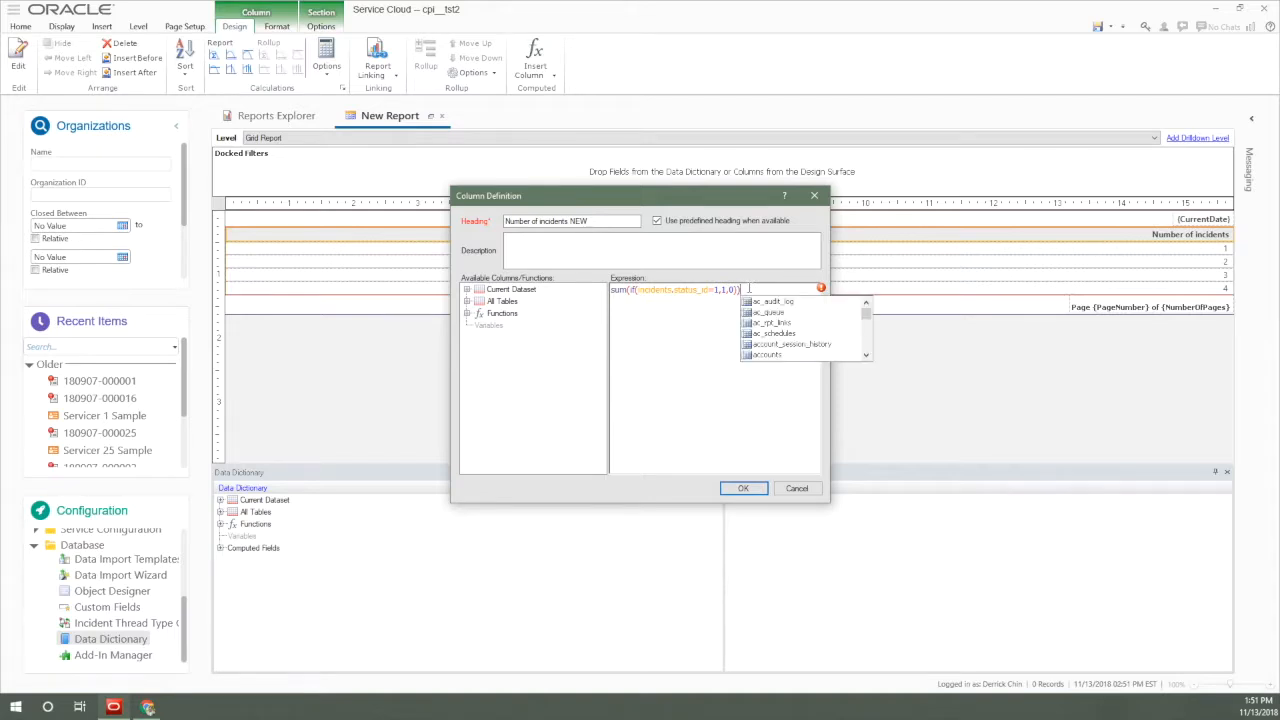
click(743, 488)
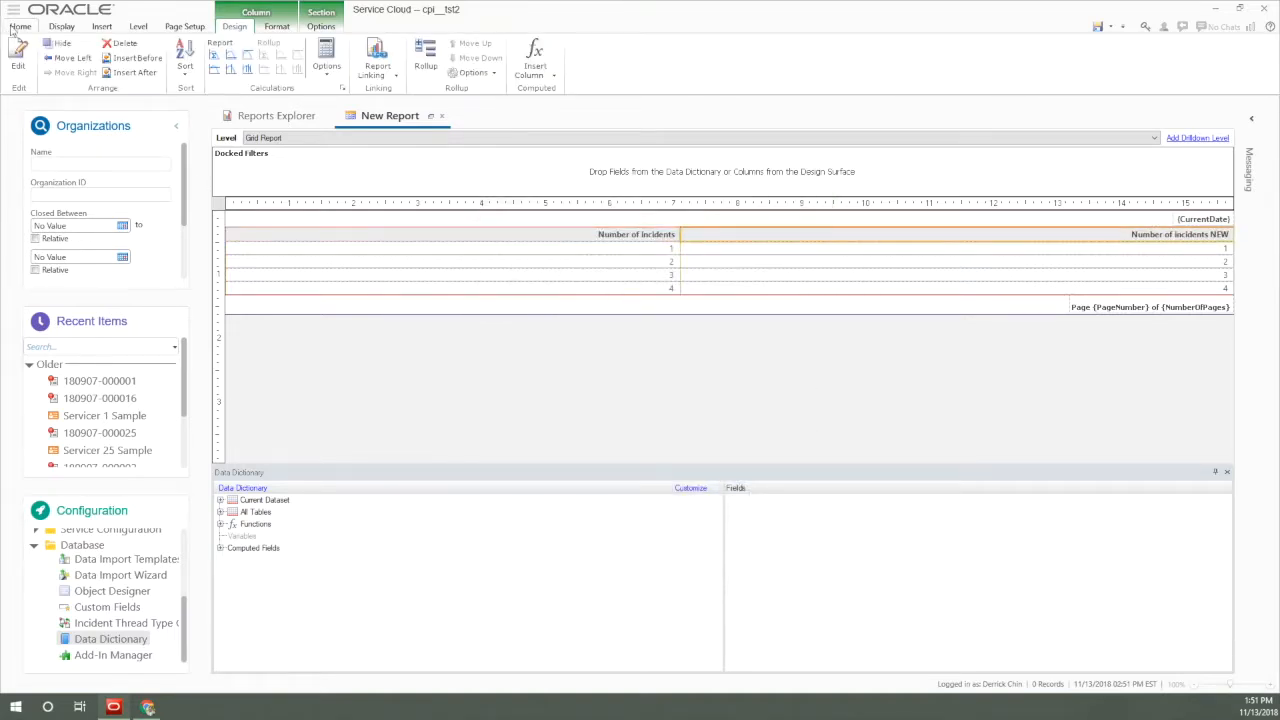
Run the new report to view both incident columns, and close it without saving the changes.
click(19, 66)
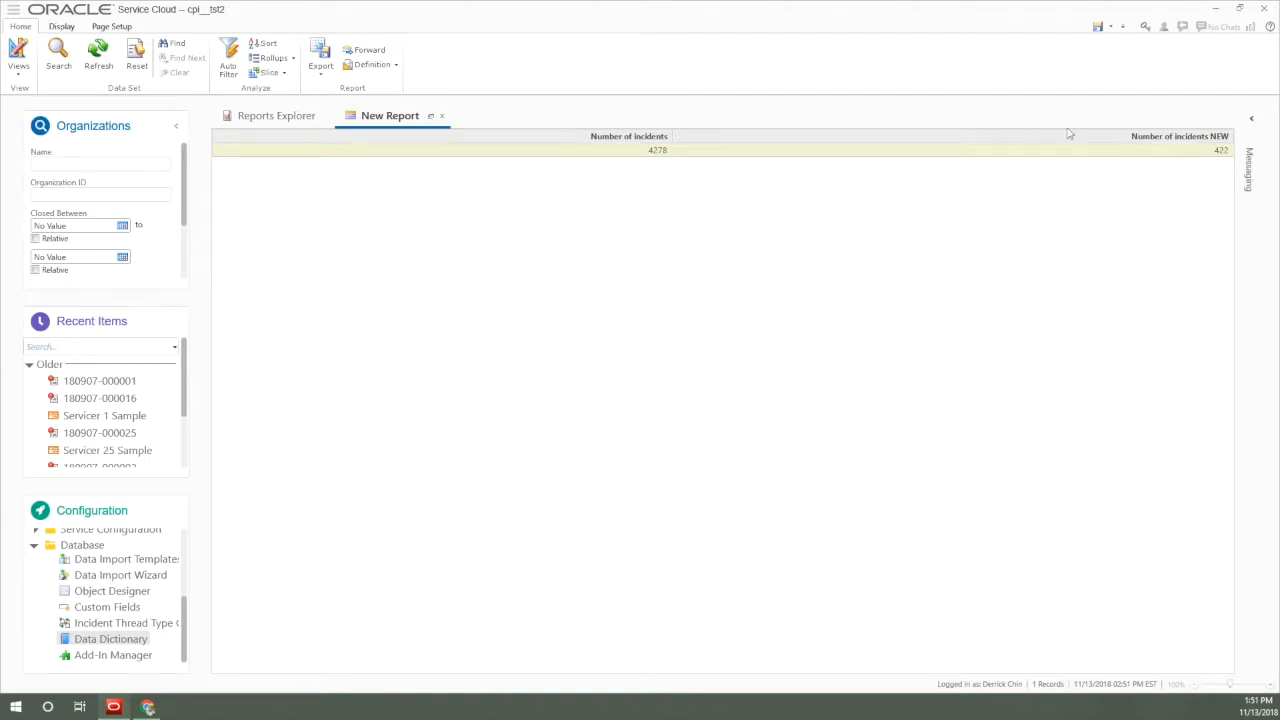
click(441, 116)
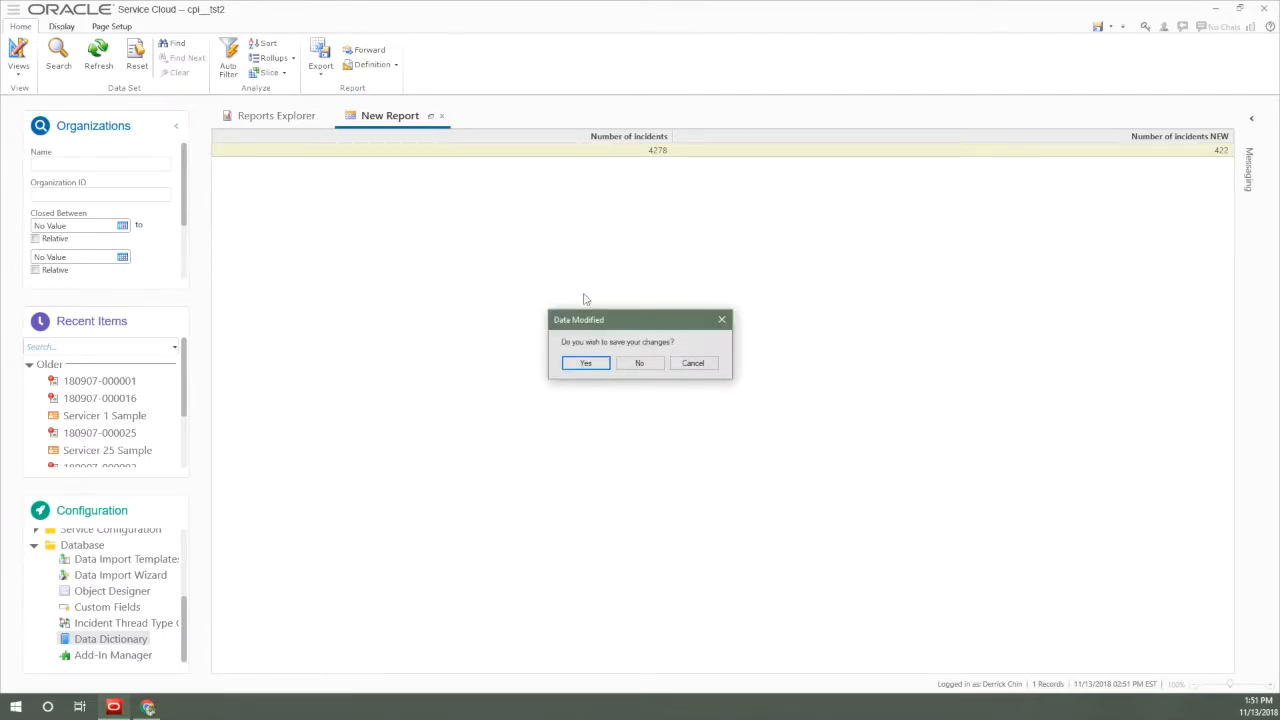
click(638, 364)
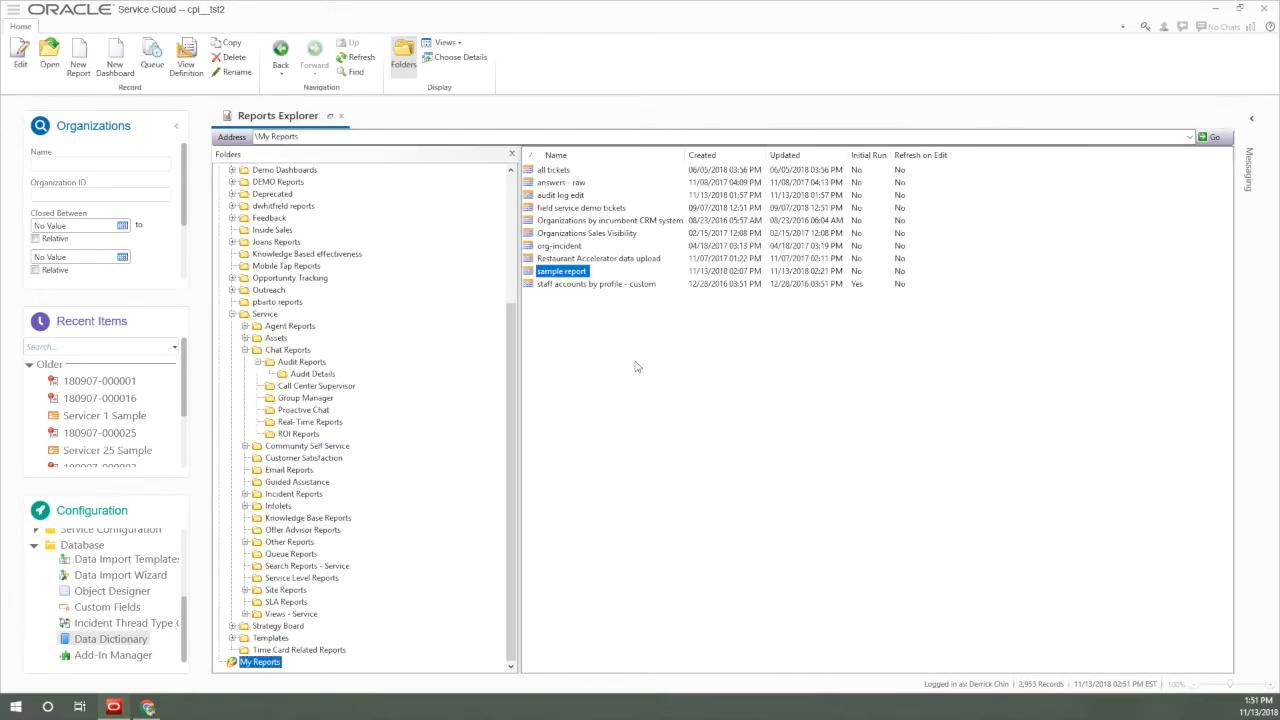
Run the sample report in My Reports for a quick look, close it, and open it for editing.
double_click(558, 276)
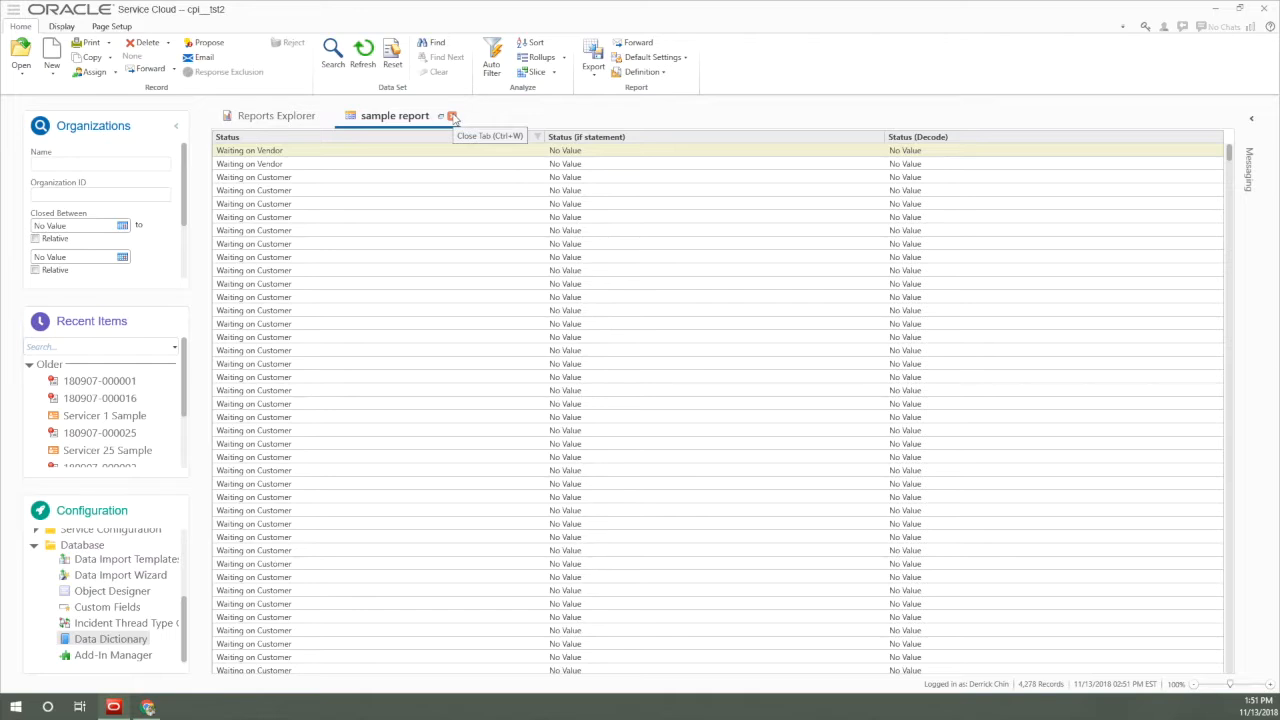
click(452, 117)
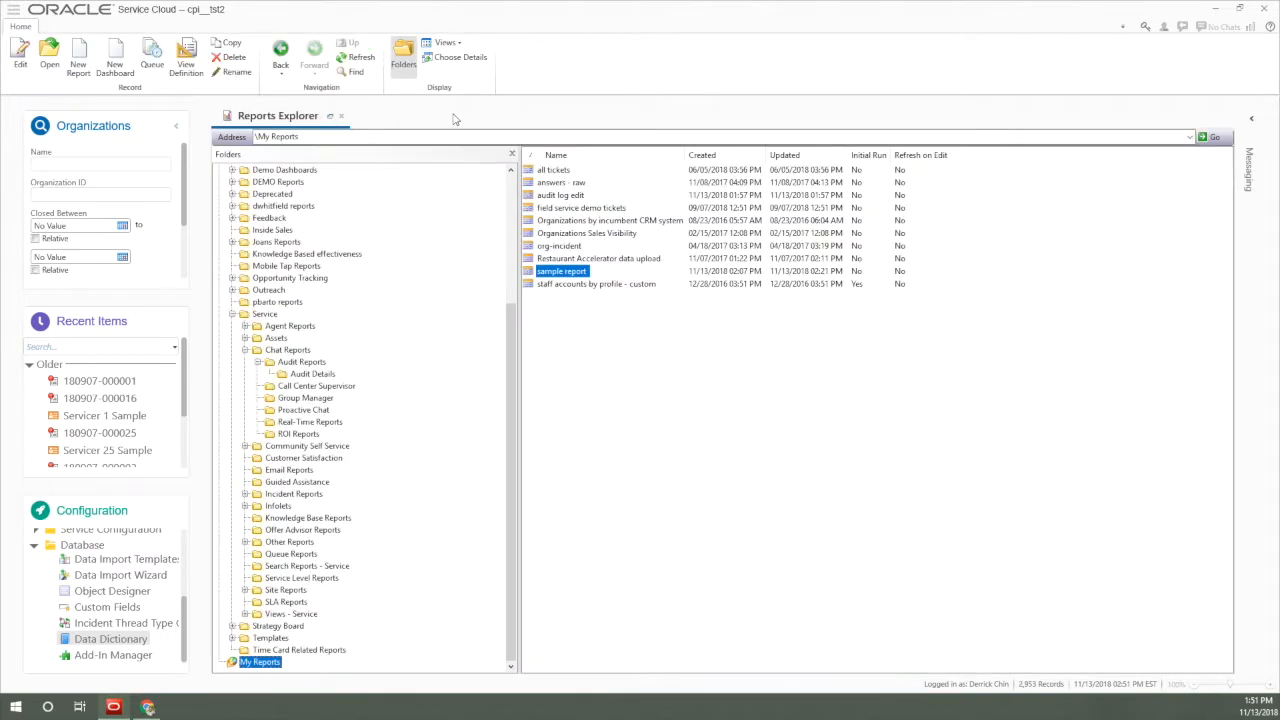
right_click(550, 276)
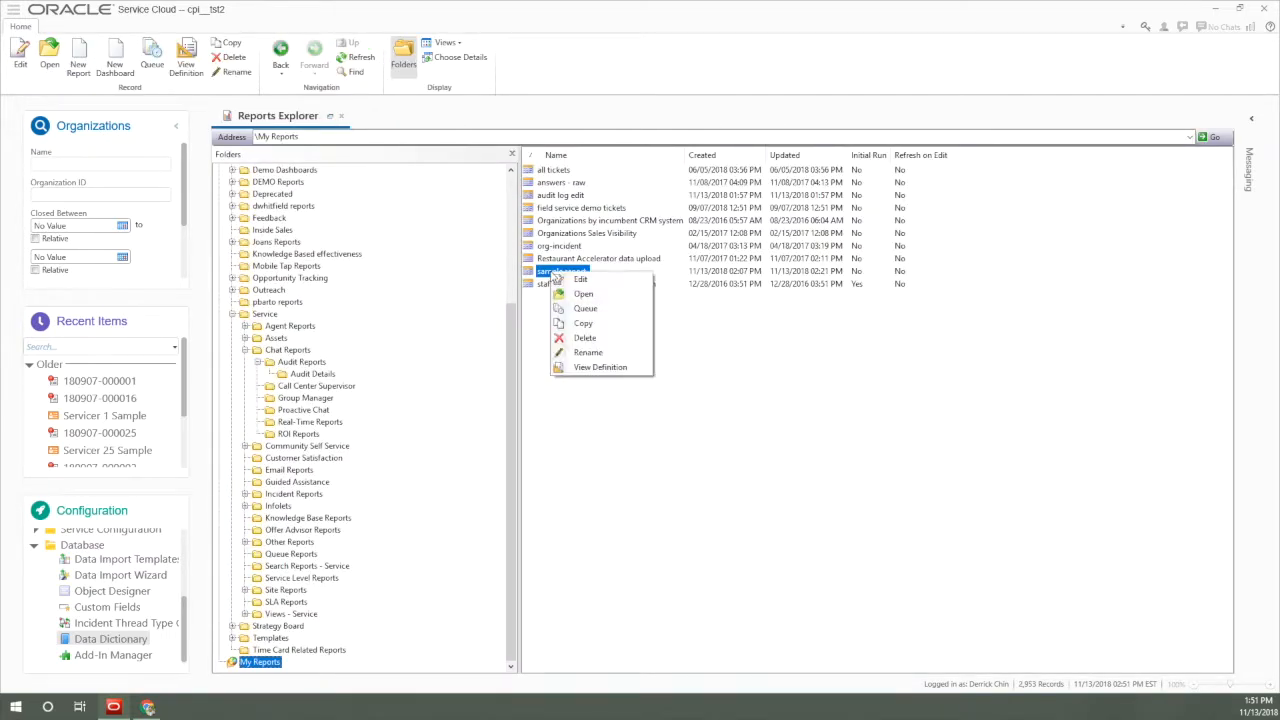
click(584, 287)
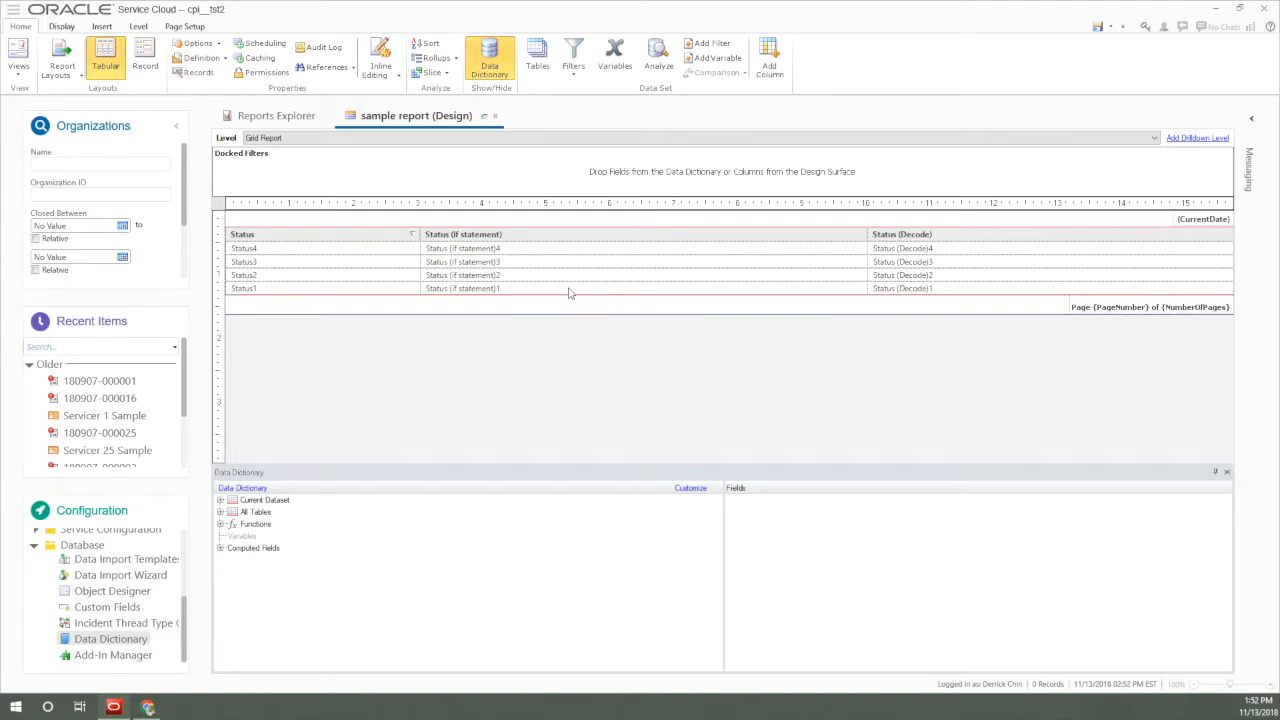
Examine the expressions in the definitions of the Status, Status (if statement) and Status (Decode) columns.
double_click(268, 238)
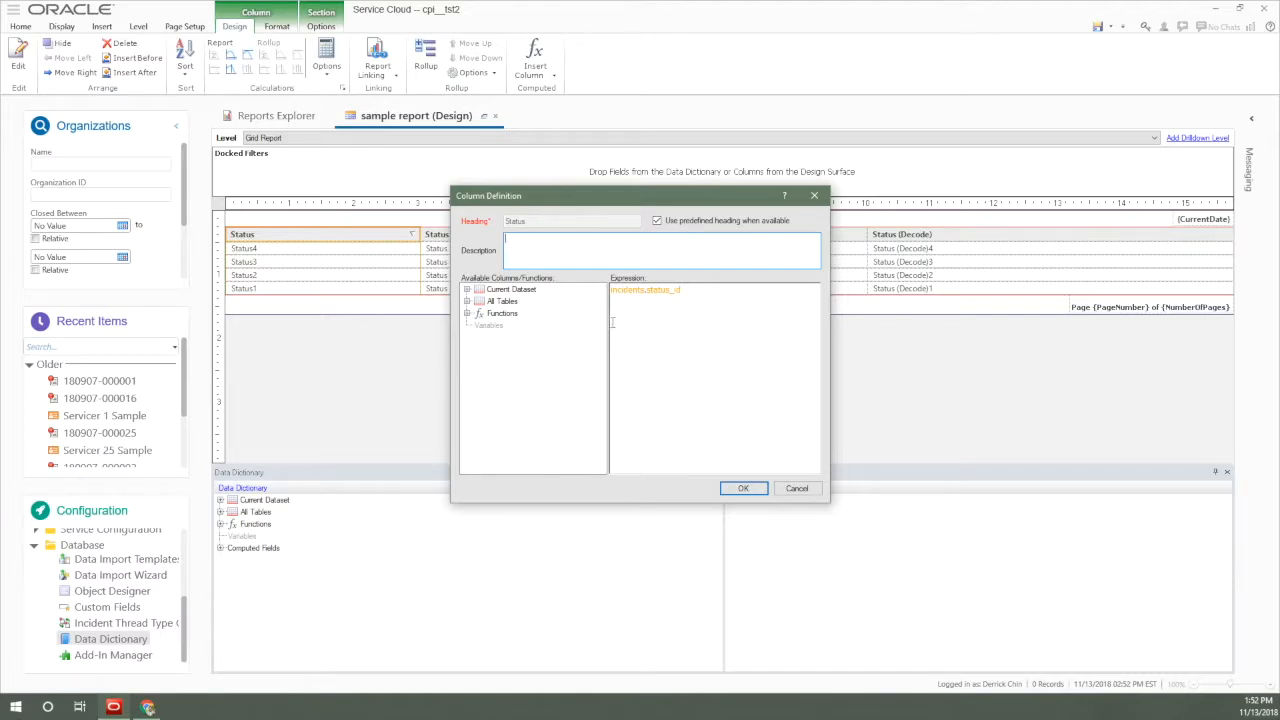
click(797, 489)
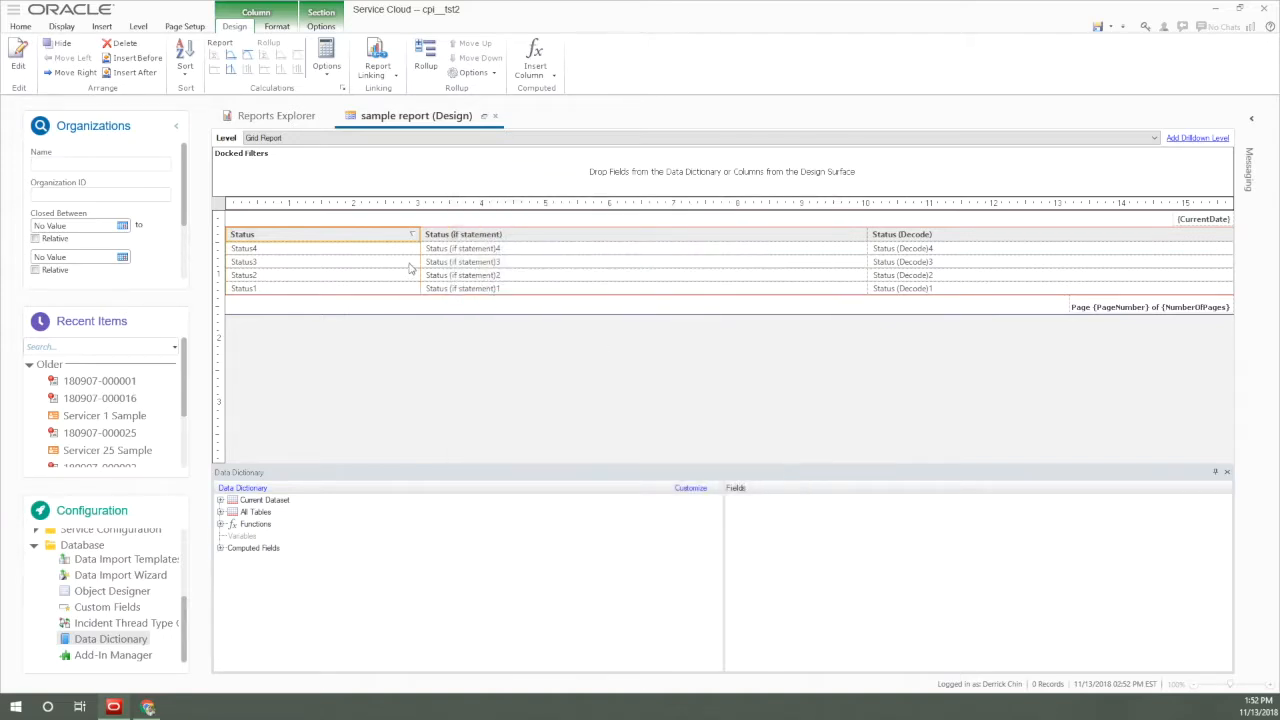
double_click(500, 237)
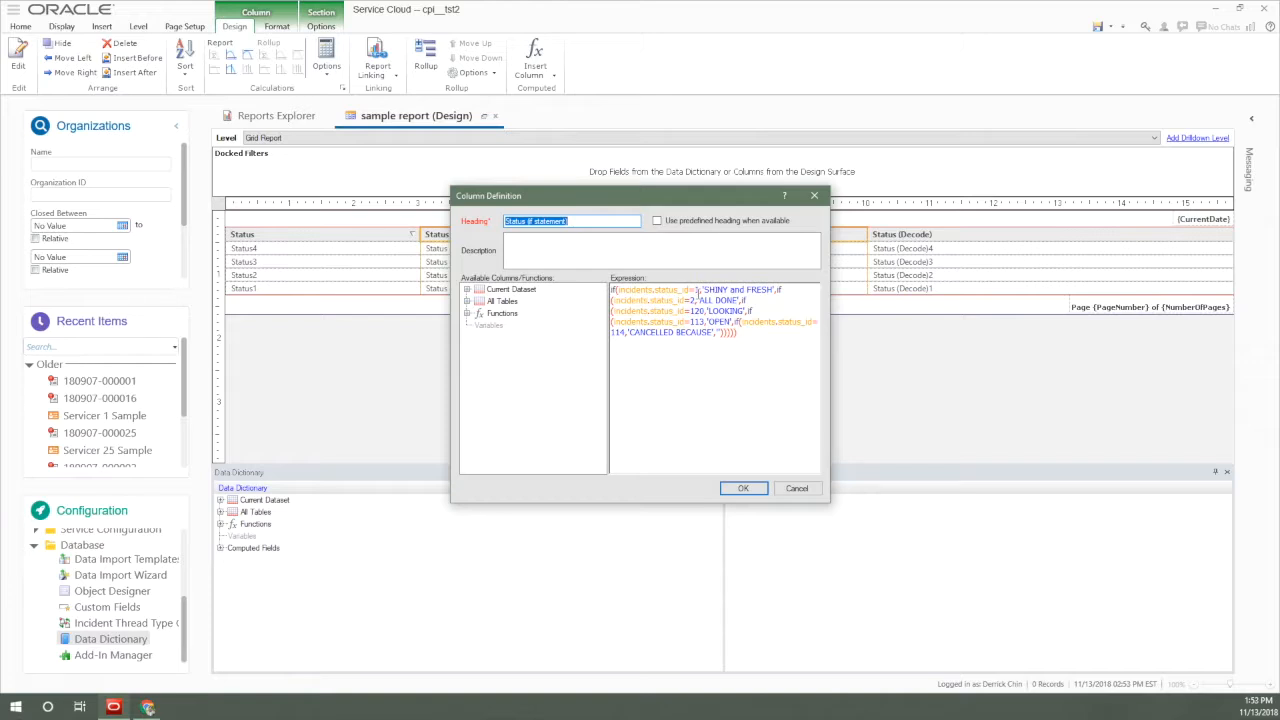
click(743, 488)
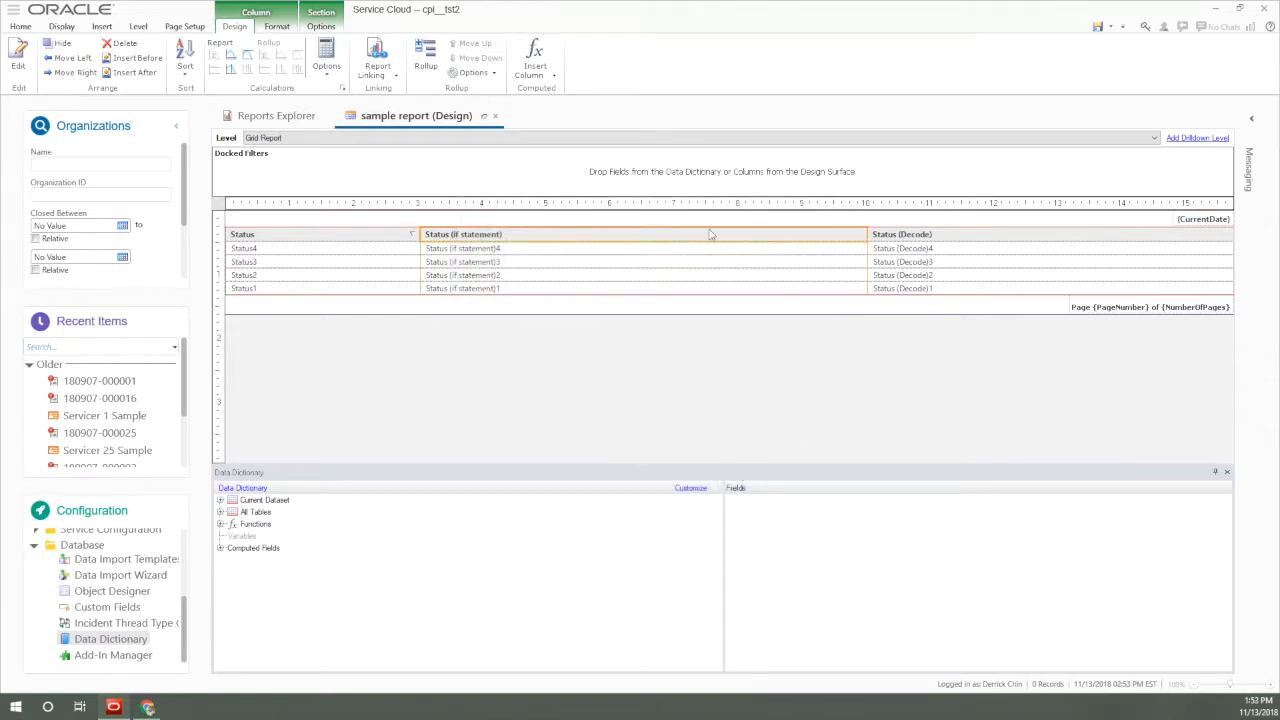
double_click(912, 240)
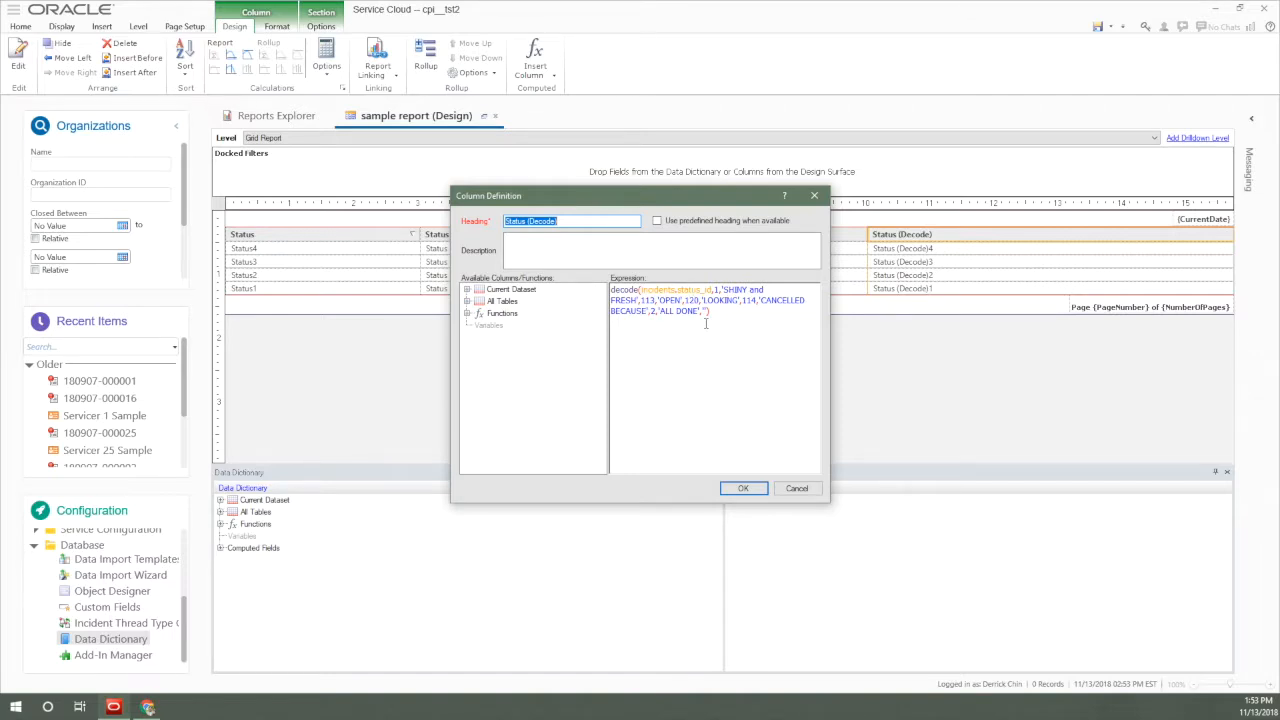
click(743, 489)
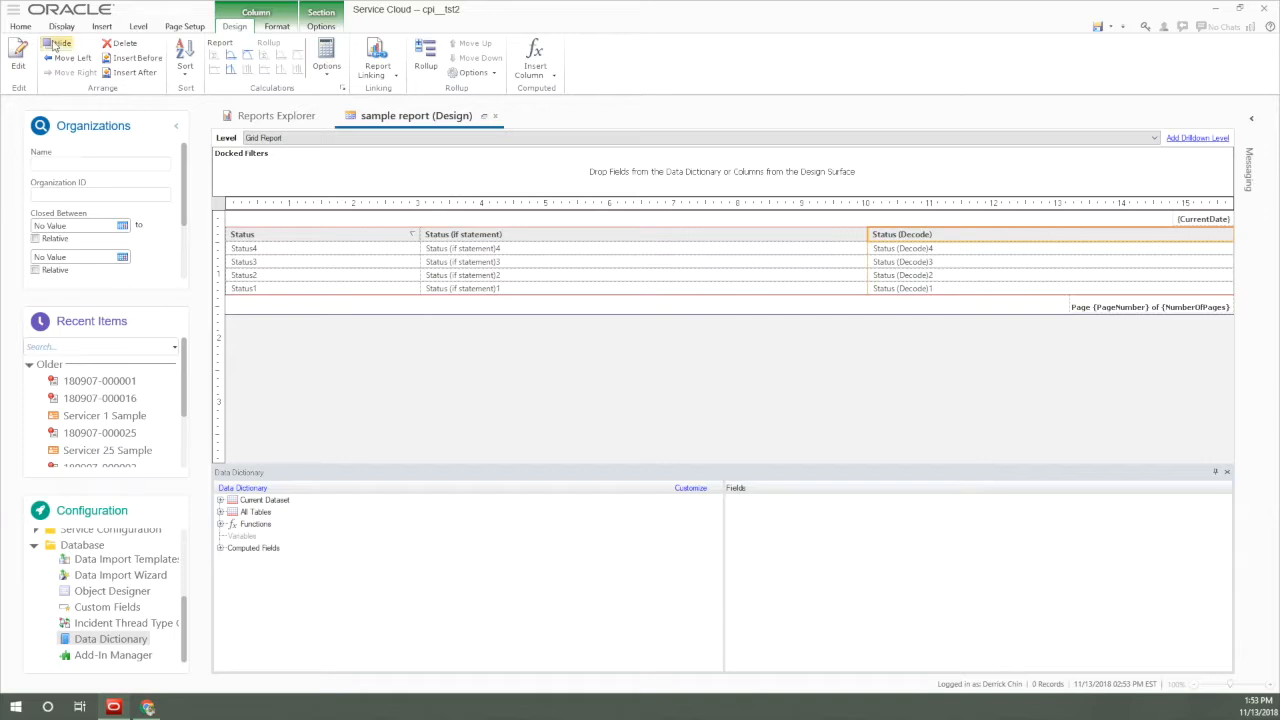
Run the sample report and compare the Status, Status (if statement) and Status (Decode) values across its rows.
click(22, 28)
click(18, 55)
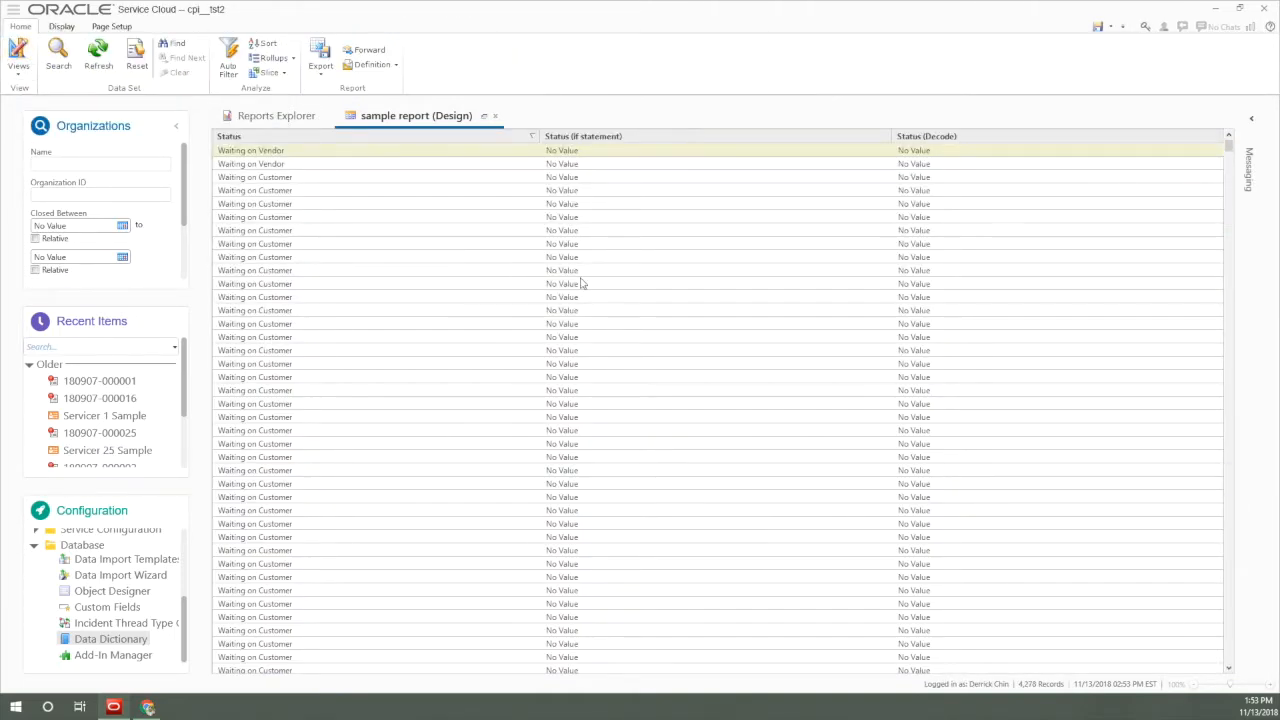
scroll(604, 299, down, 10)
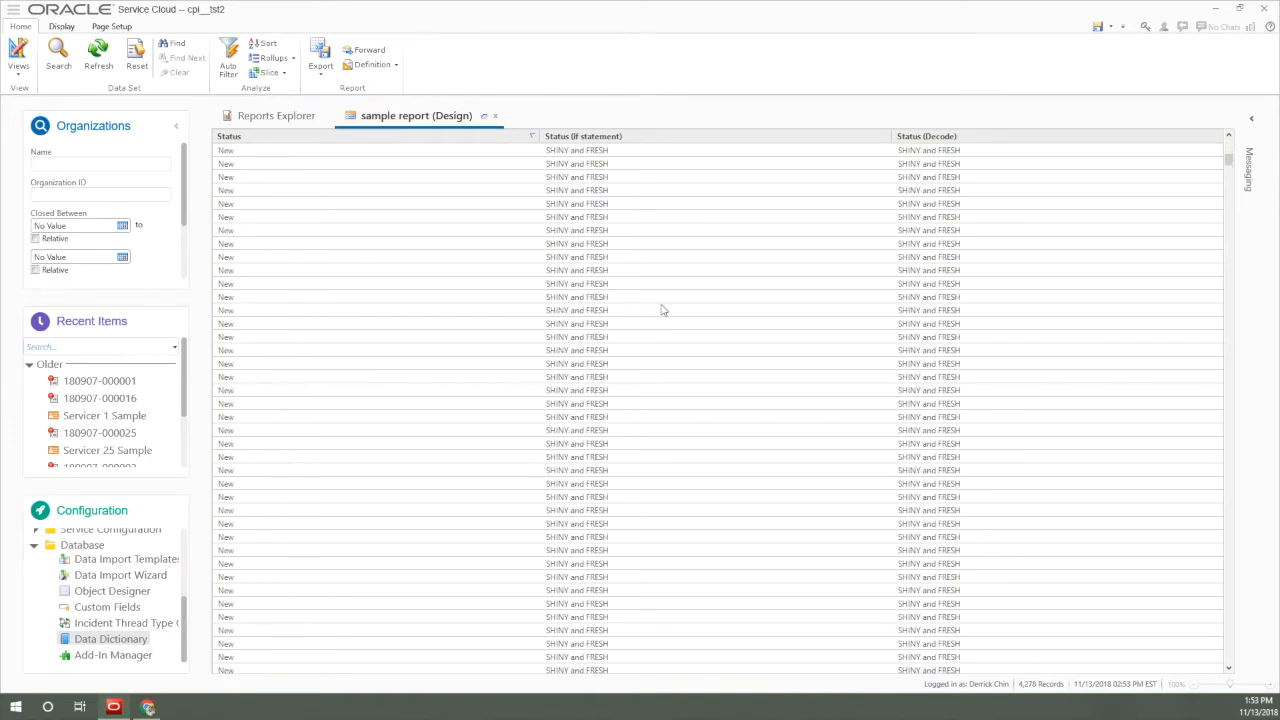
scroll(661, 315, down, 5)
scroll(659, 338, down, 3)
scroll(1100, 390, down, 3)
scroll(1095, 384, down, 8)
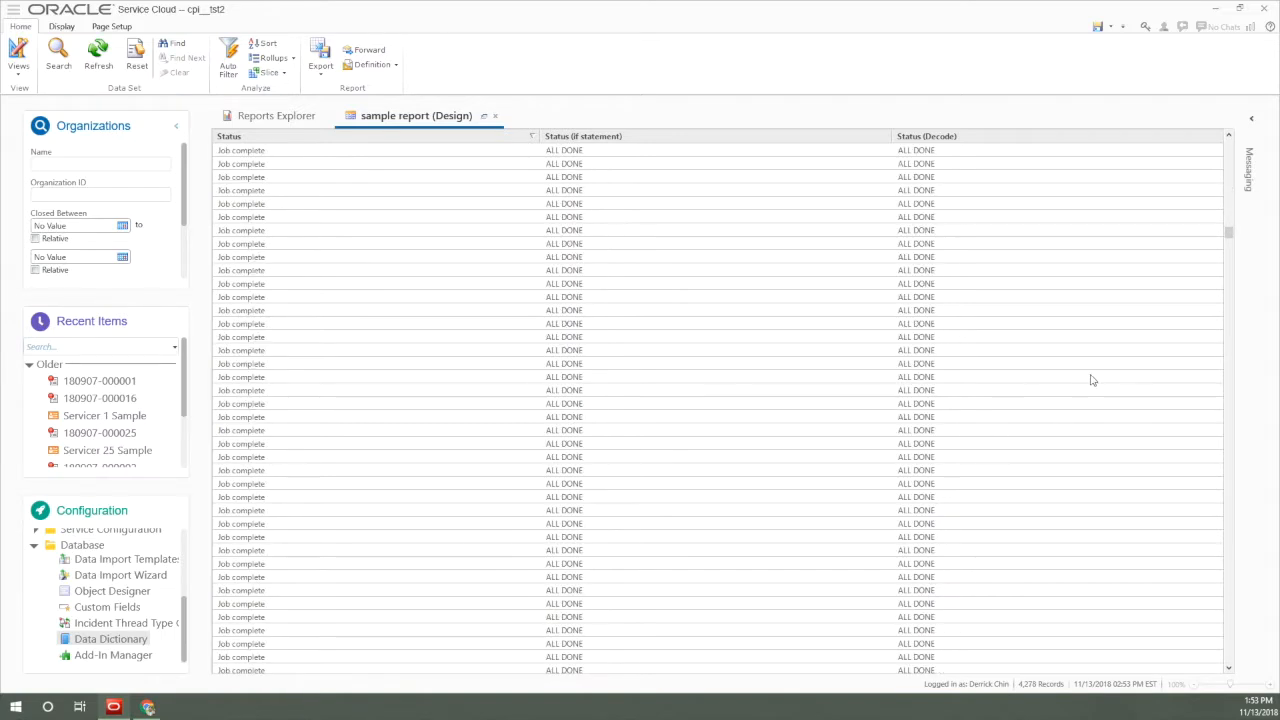